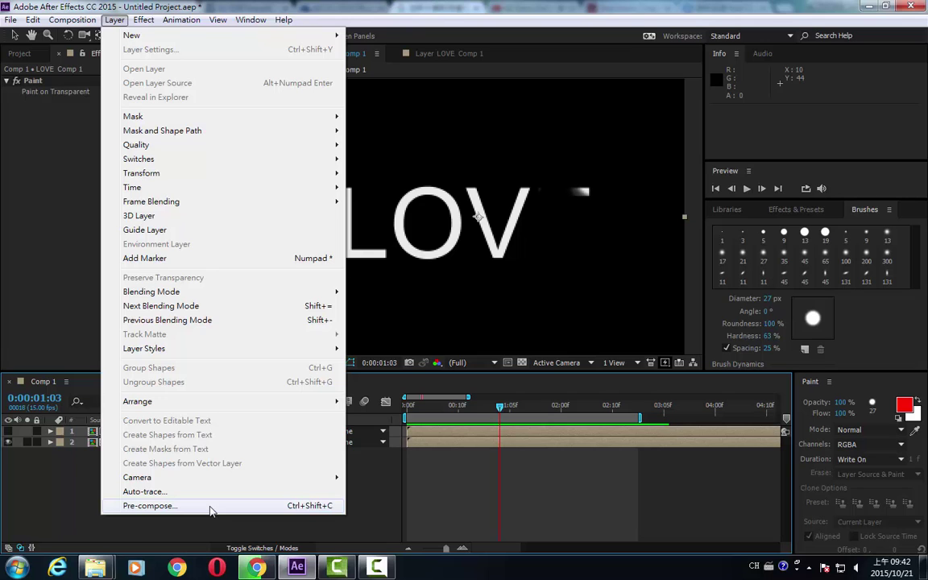
Pre-compose the two selected LOVE Comp 1 layers into a new composition named Love, moving all attributes into it.
click(210, 510)
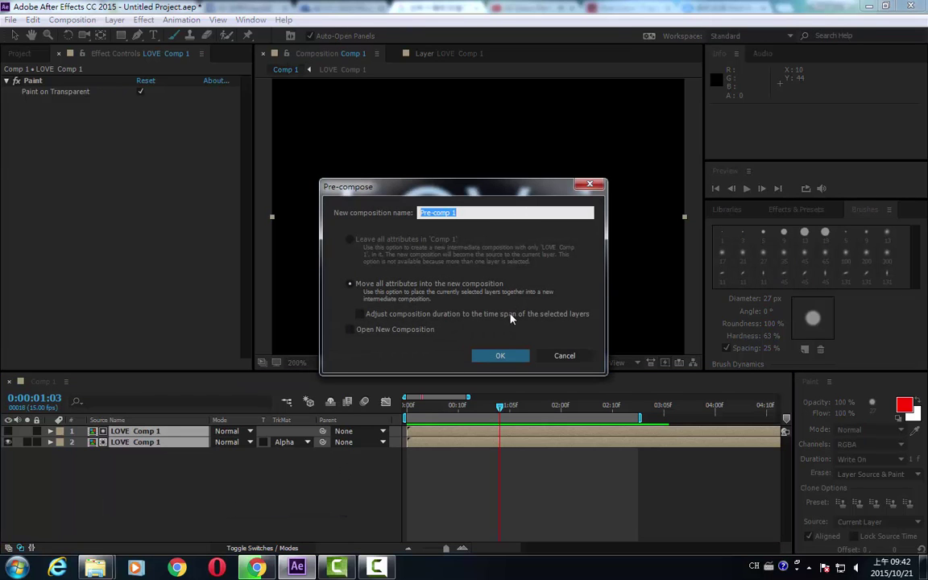
text(Love)
click(495, 351)
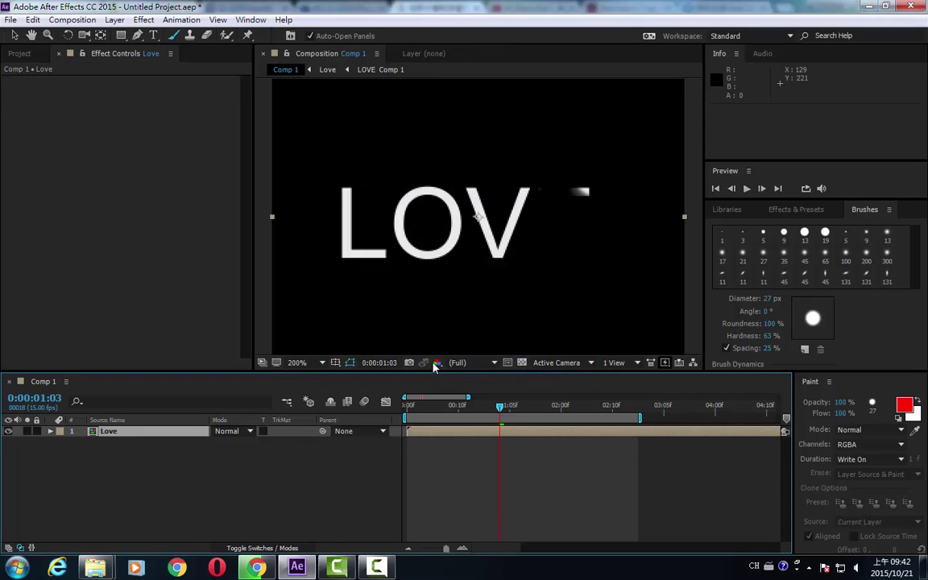
Animate the Love layer's Position with a keyframe at 0:00:00:00 and another, keeping the same value, at 0:00:02:14.
mouse_move(499, 405)
mouse_down()
mouse_move(360, 419)
mouse_move(451, 433)
mouse_move(638, 434)
mouse_move(369, 441)
mouse_move(563, 439)
mouse_move(530, 436)
mouse_up()
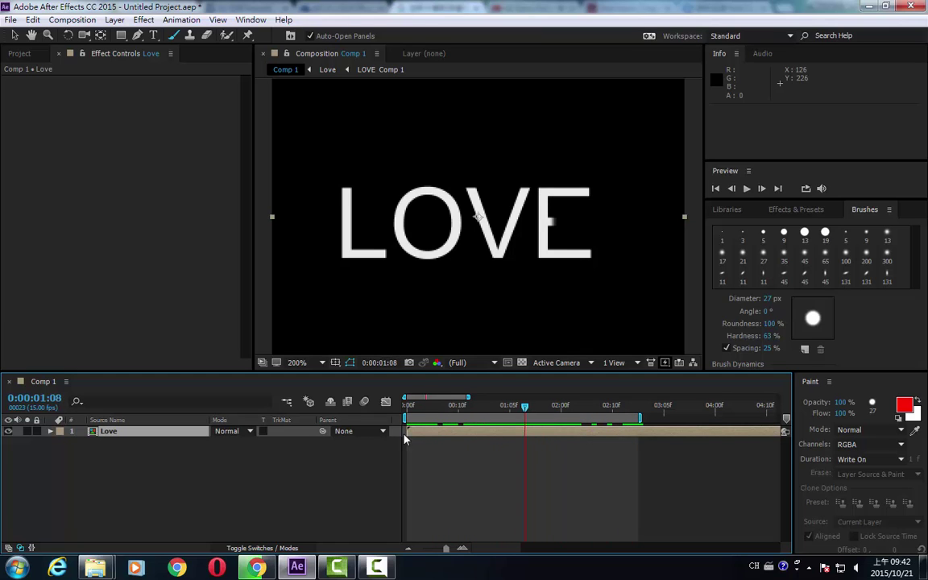
drag(406, 437, 372, 411)
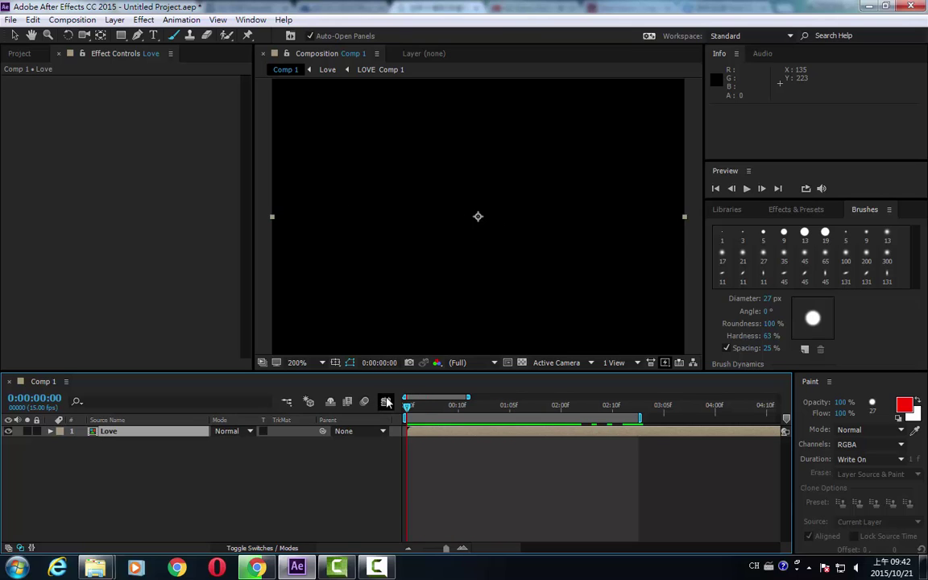
key(p)
click(83, 447)
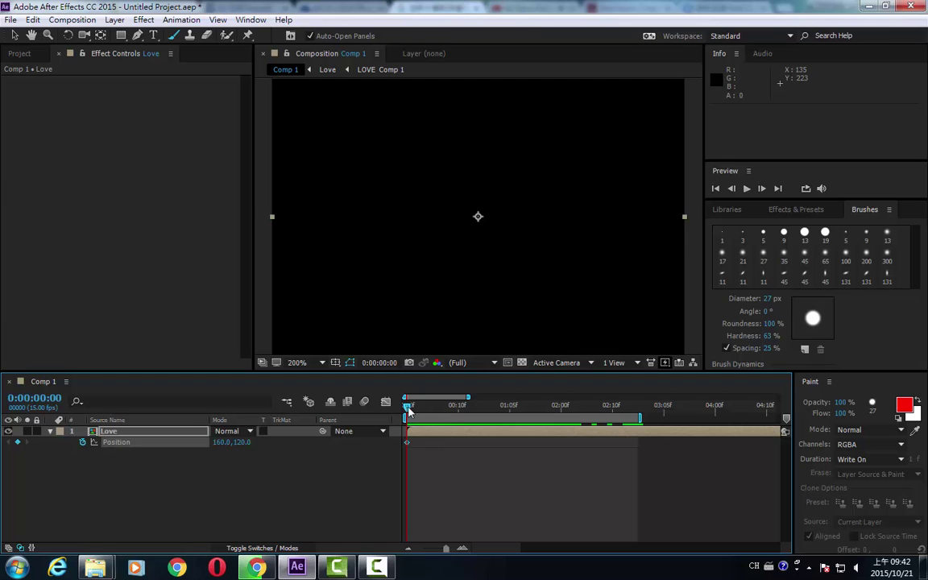
drag(409, 411, 632, 440)
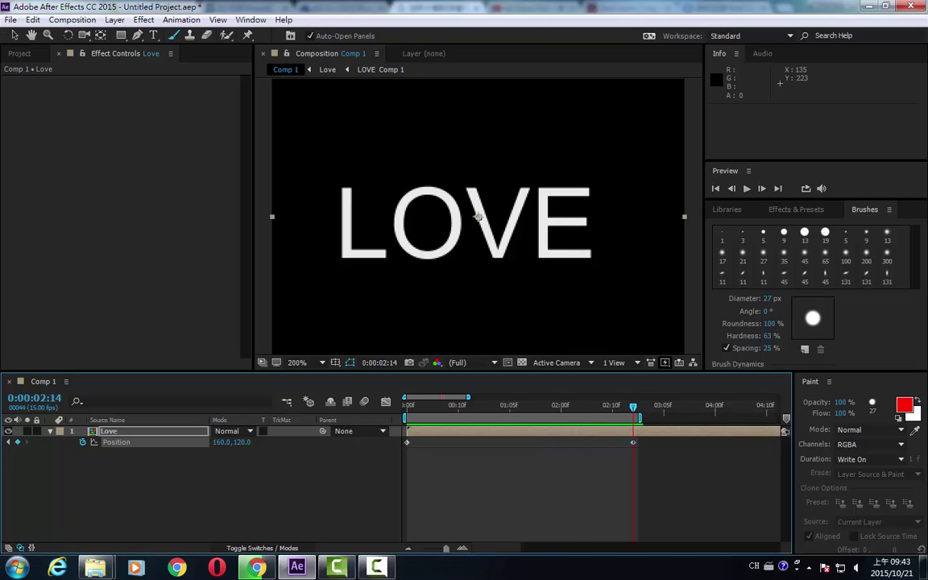
Select both Position keyframes of the Love layer and open the Wiggler for them.
click(581, 408)
drag(518, 408, 617, 408)
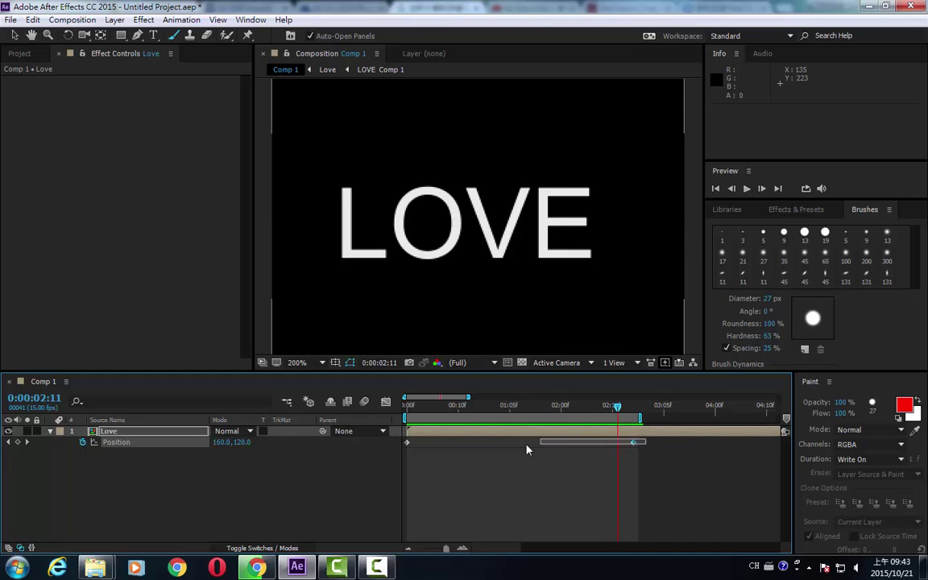
click(389, 447)
click(448, 485)
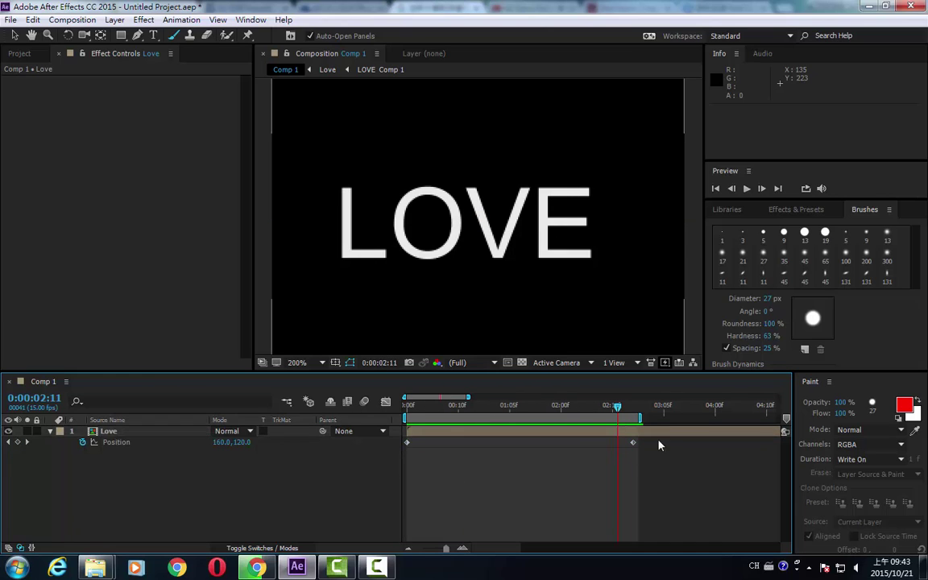
drag(654, 439, 401, 452)
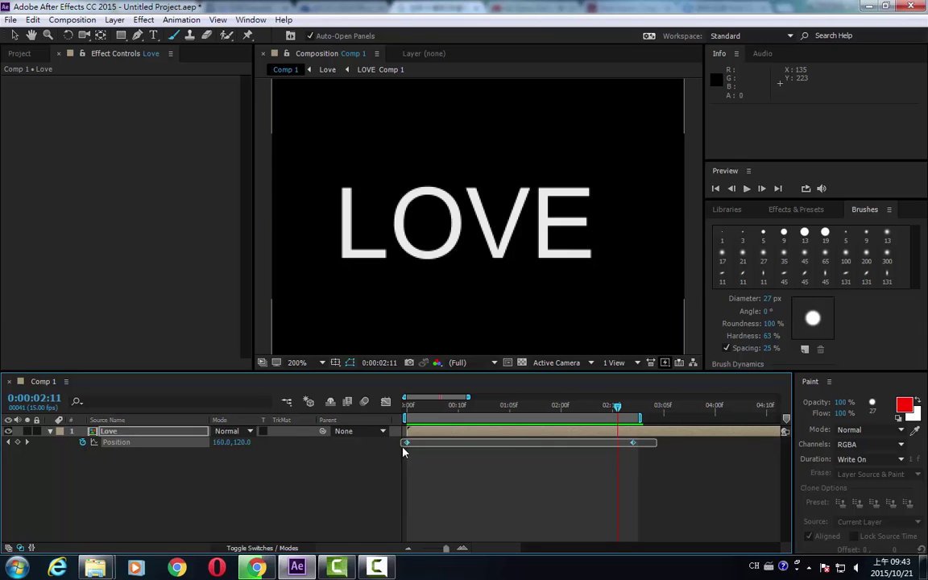
click(250, 19)
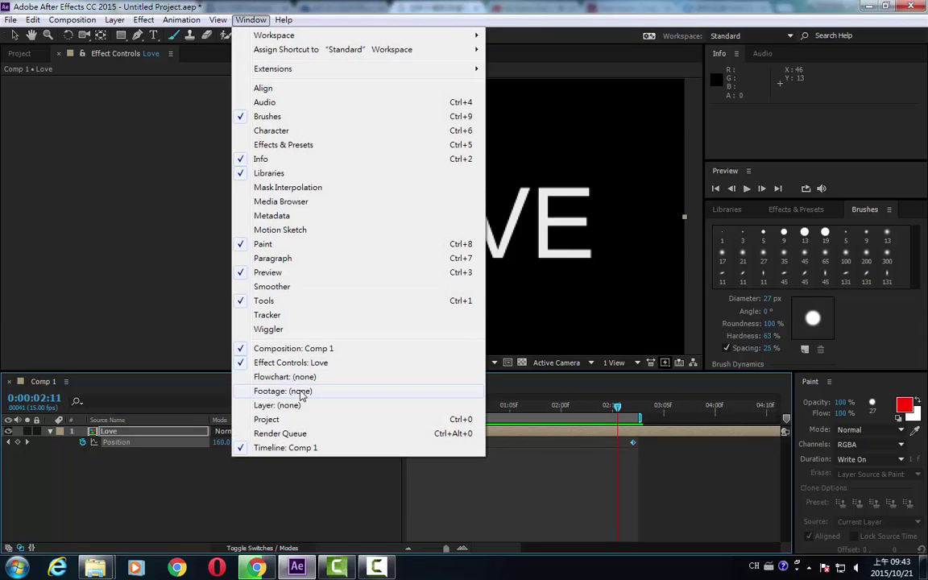
click(292, 331)
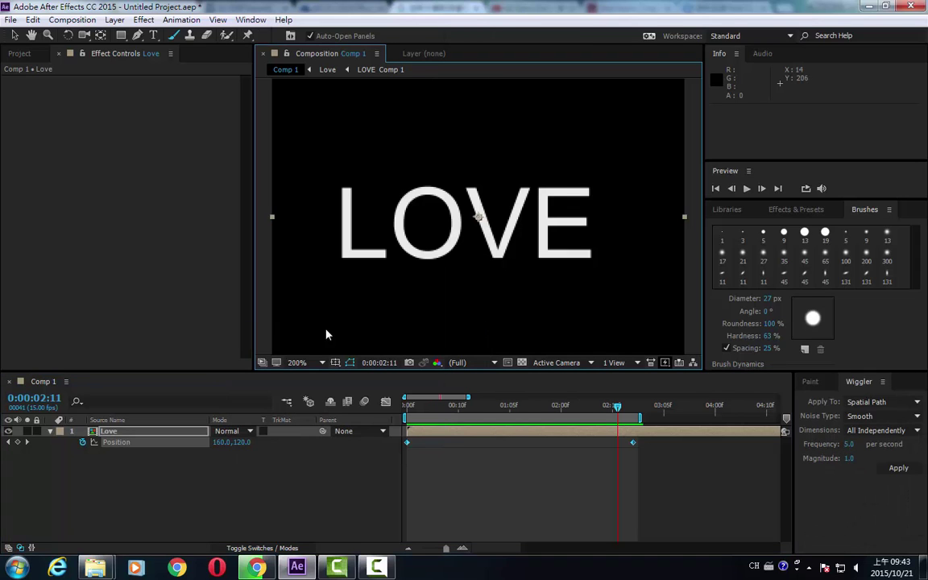
Configure the Wiggler with Jagged noise, All Independently dimensions, a frequency of 5 per second and a magnitude of 100.
click(867, 417)
click(868, 444)
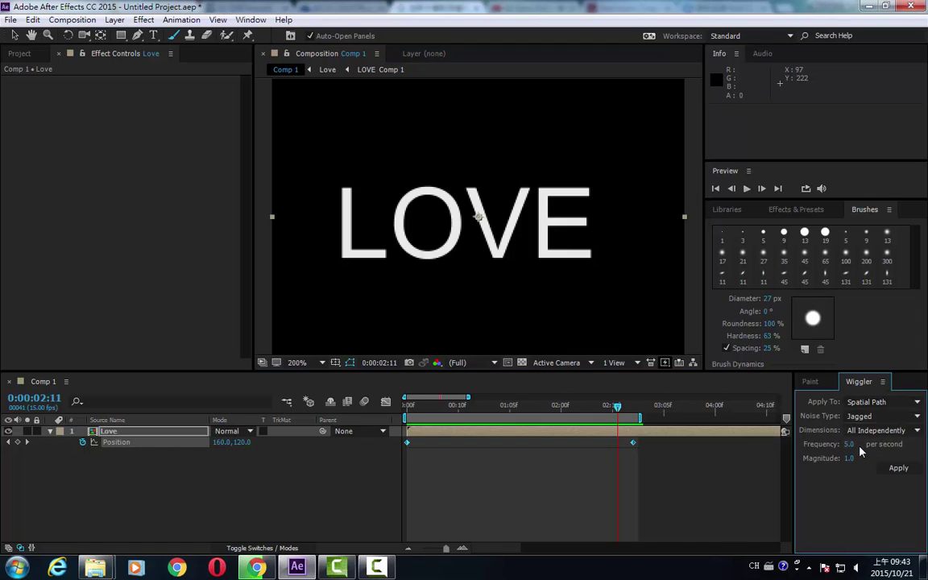
click(871, 432)
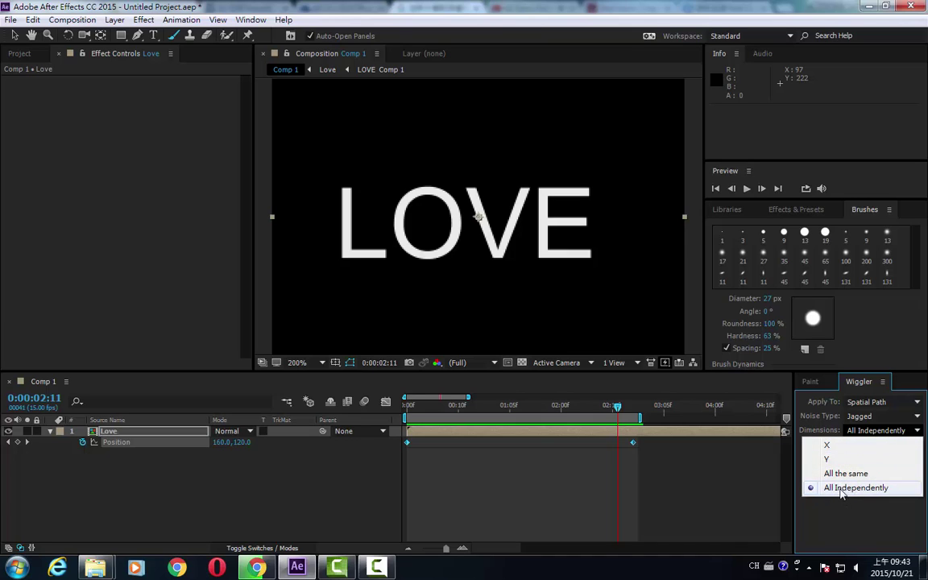
click(868, 489)
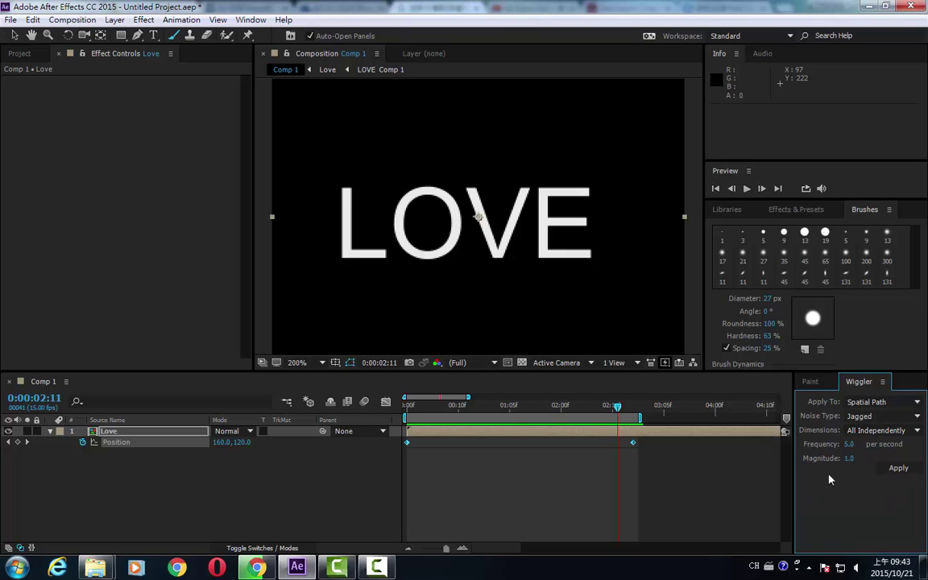
click(850, 444)
key(Tab)
key(Return)
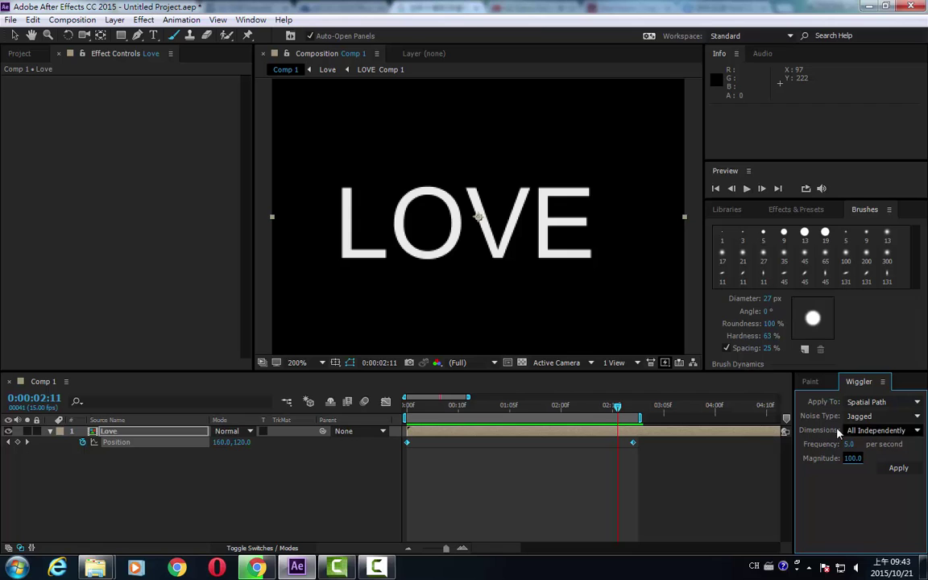
Try the wiggle at 5 per second on the Position keyframes, previewing the animation from the start before undoing it.
click(895, 467)
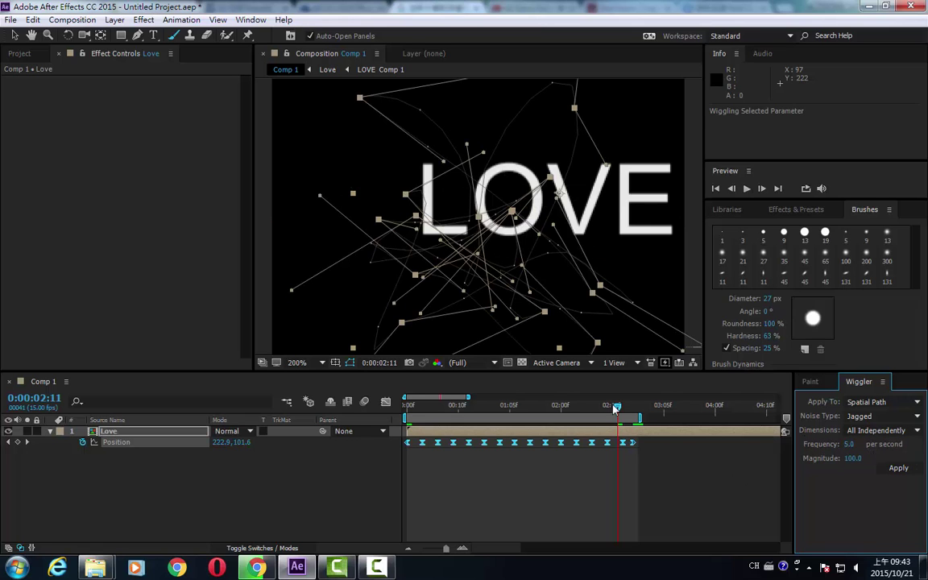
drag(619, 411, 442, 412)
key(space)
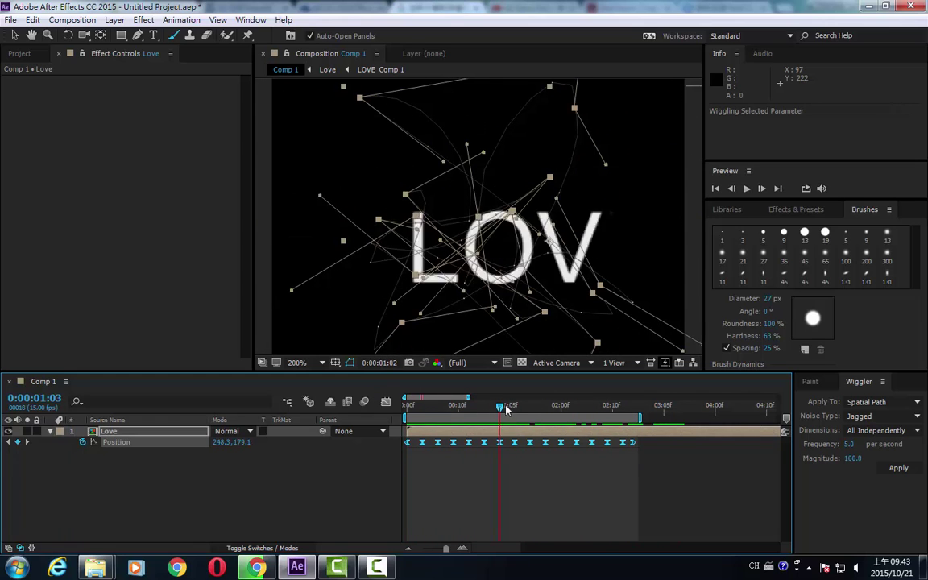
key(Home)
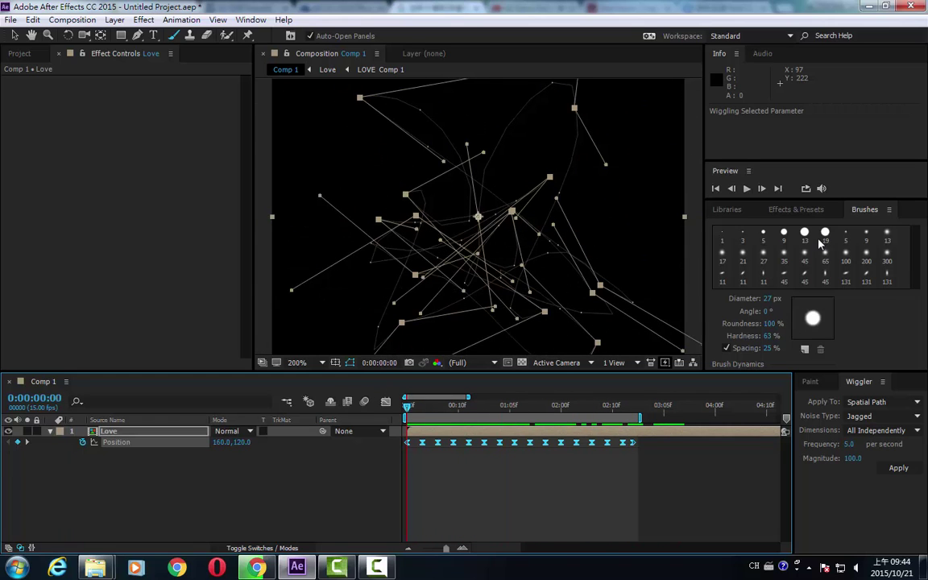
click(746, 189)
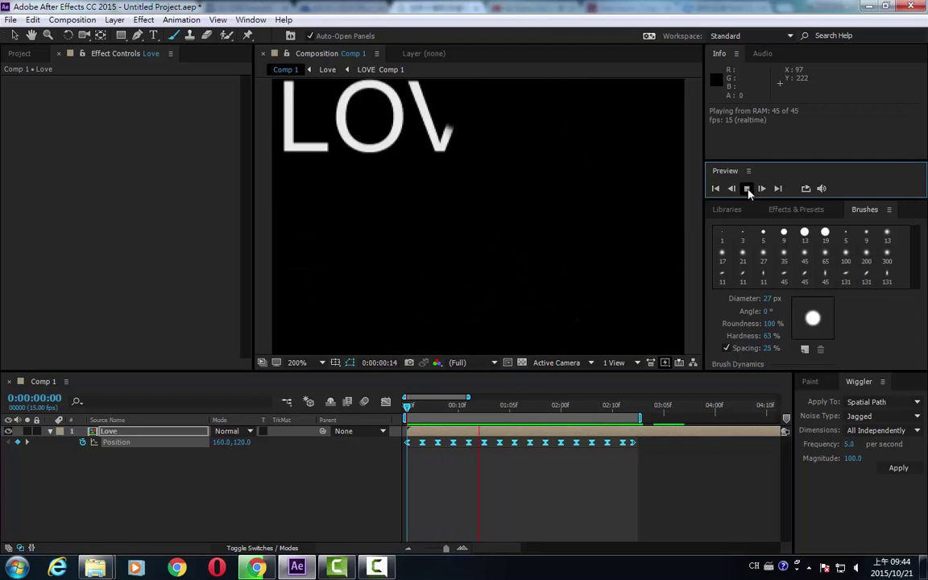
click(282, 522)
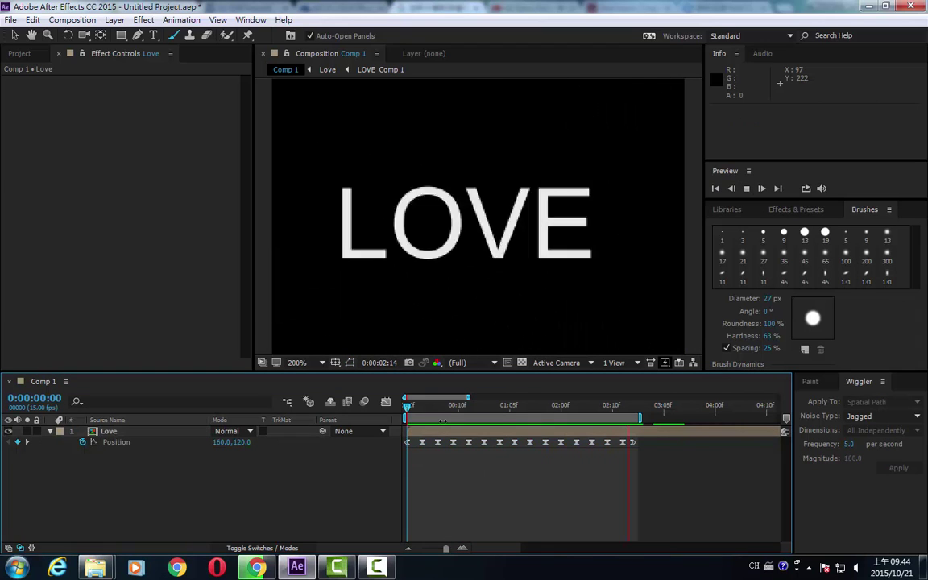
click(421, 408)
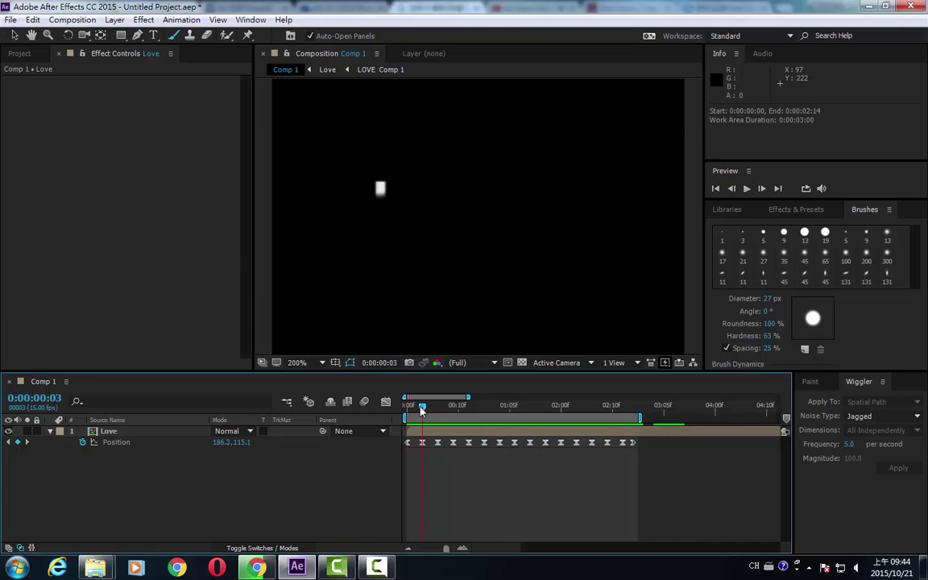
drag(421, 408, 408, 411)
key(space)
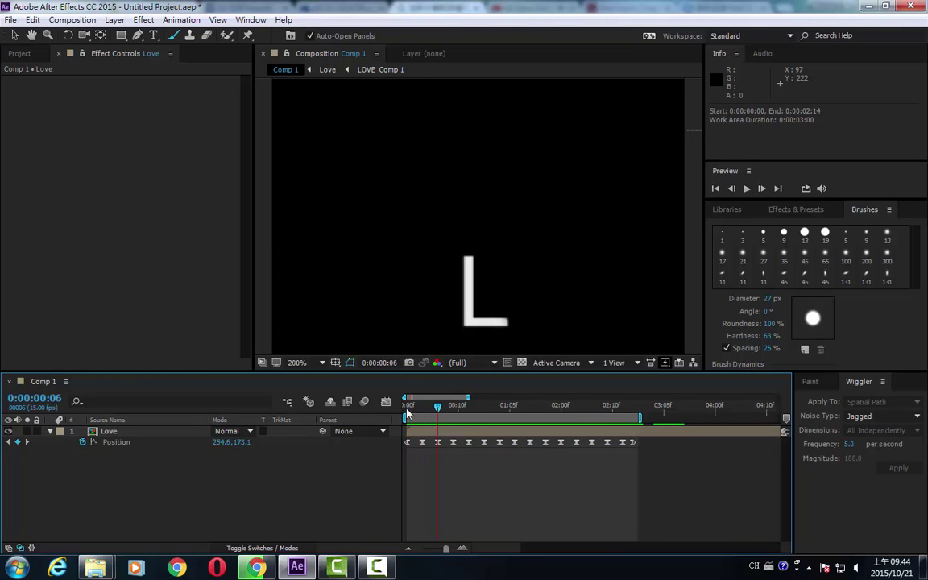
key(ctrl+z)
key(ctrl+z)
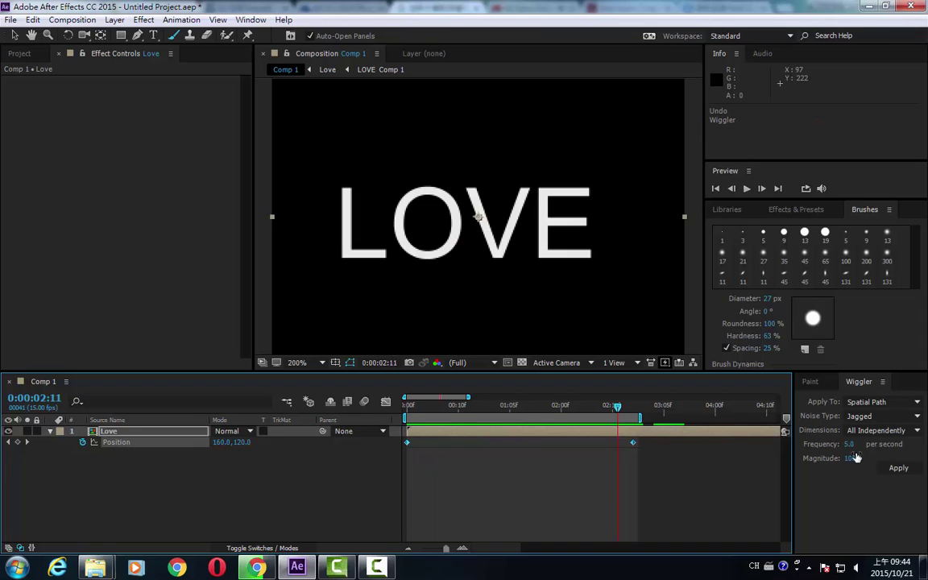
Set the Wiggler frequency to 2 per second and apply it to the Position keyframes.
click(848, 444)
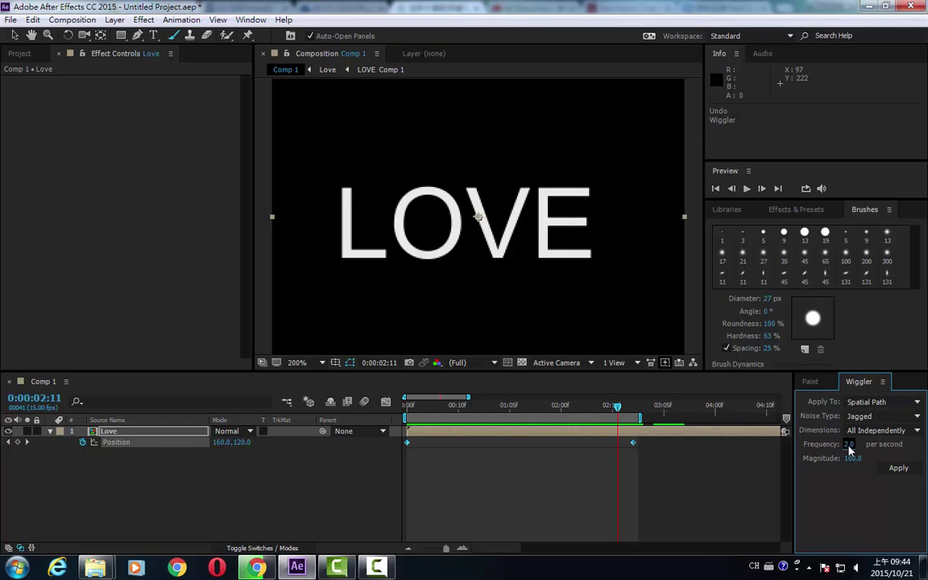
click(896, 468)
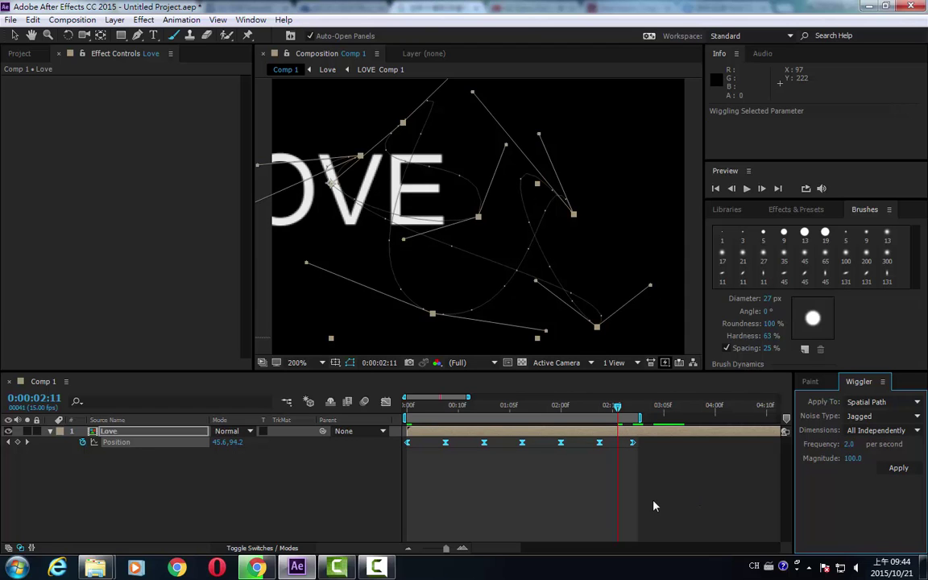
Convert all of the Love layer's Position keyframes to hold keyframes and preview the animation.
drag(638, 458, 407, 447)
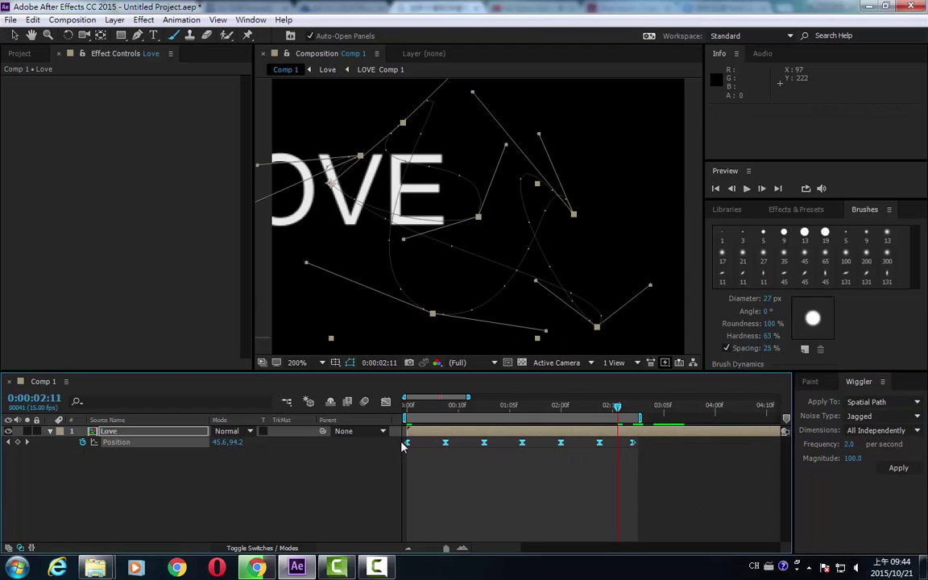
right_click(445, 444)
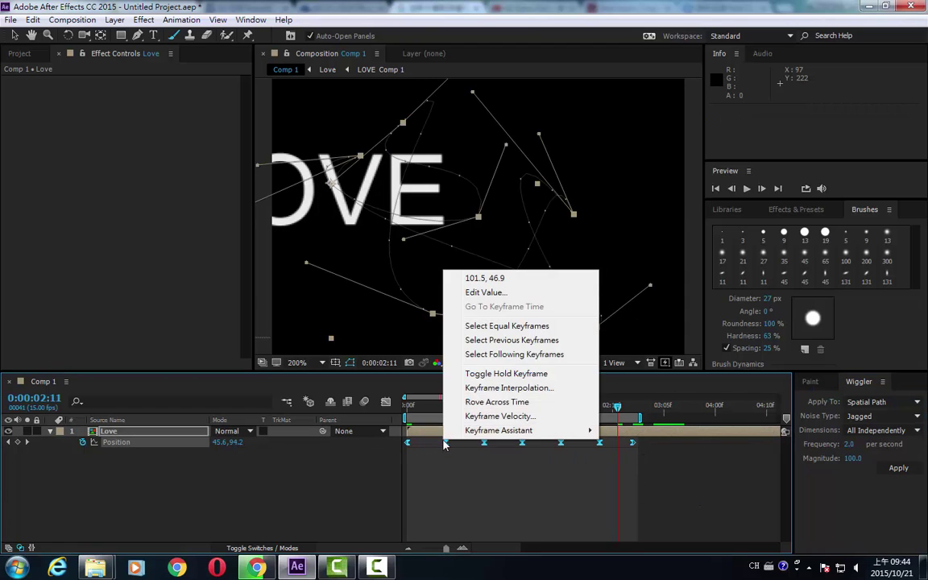
click(506, 375)
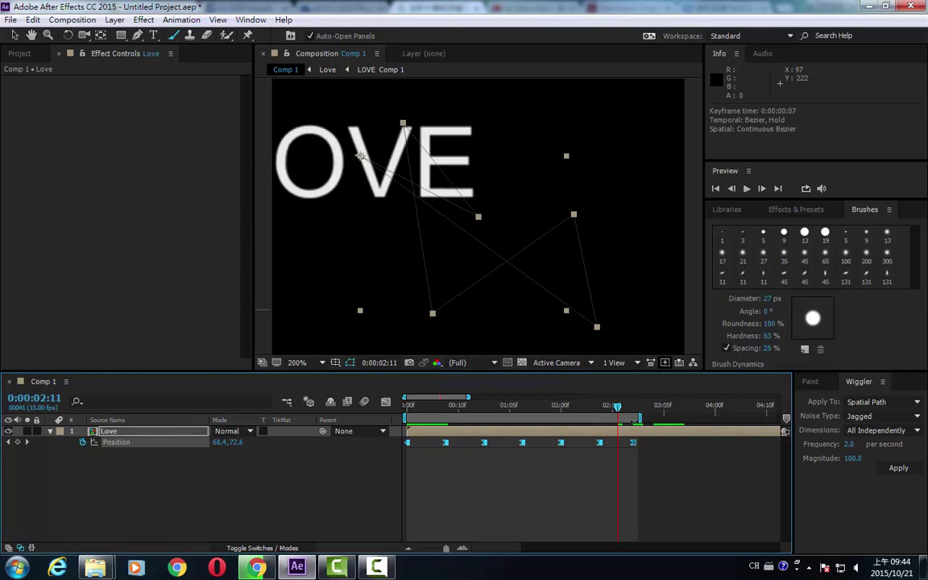
key(space)
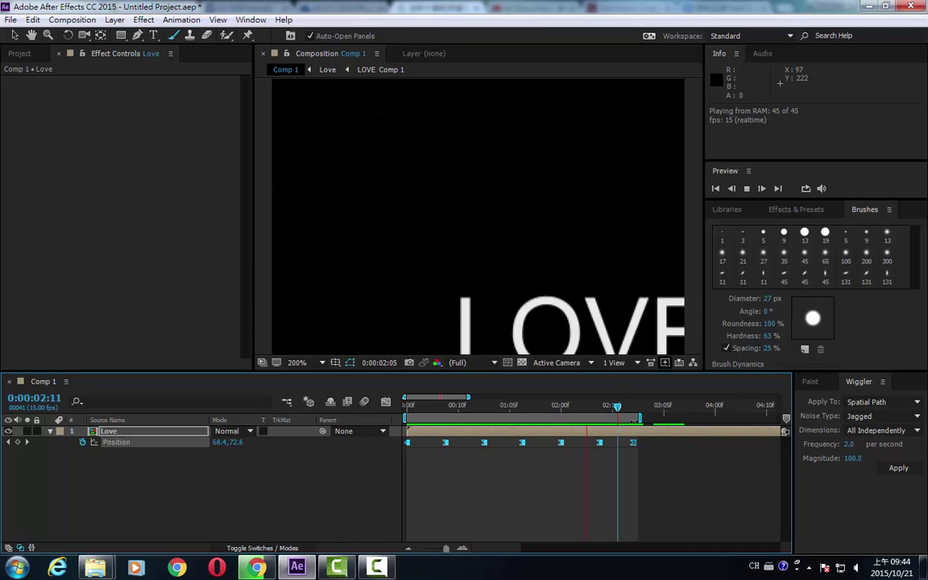
key(space)
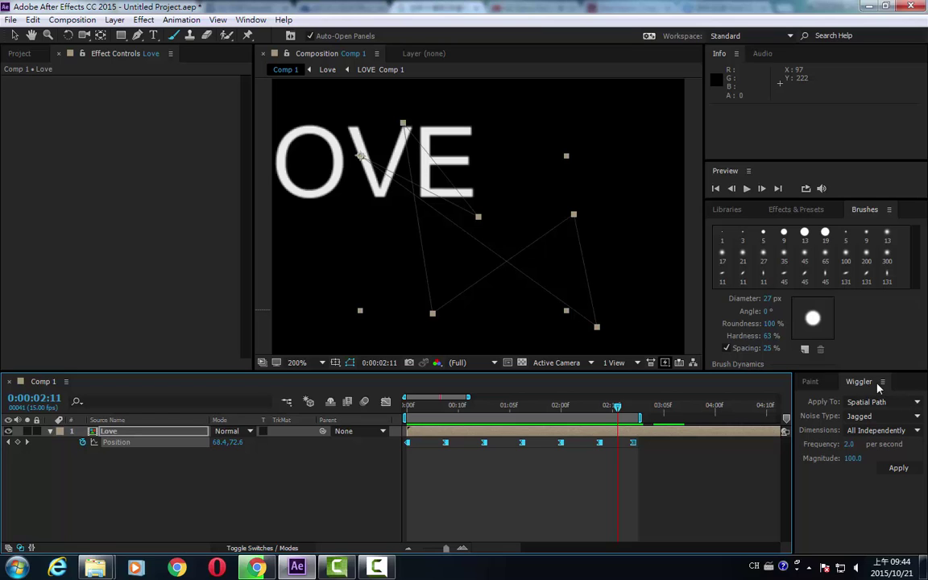
Apply a Gaussian Blur effect to the Love layer.
click(119, 432)
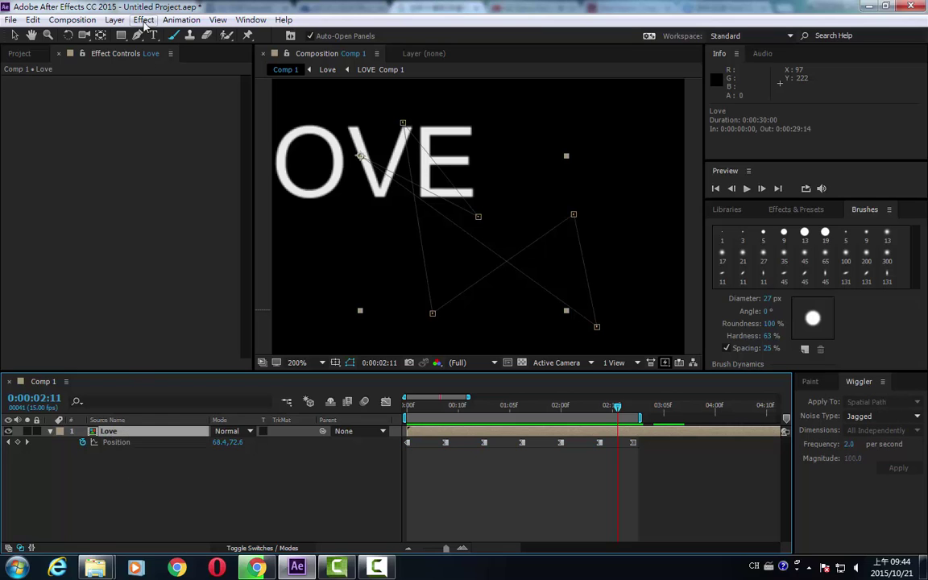
click(143, 21)
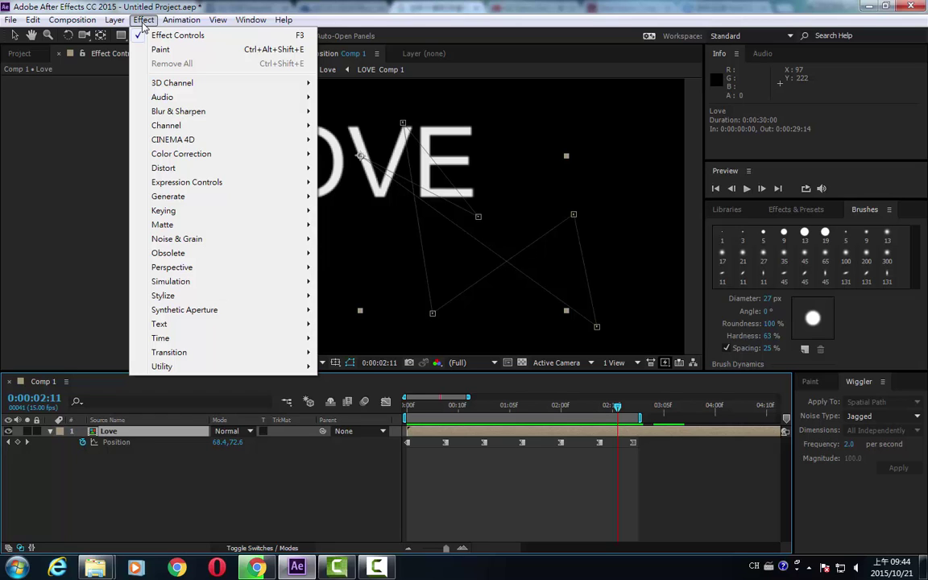
mouse_move(162, 296)
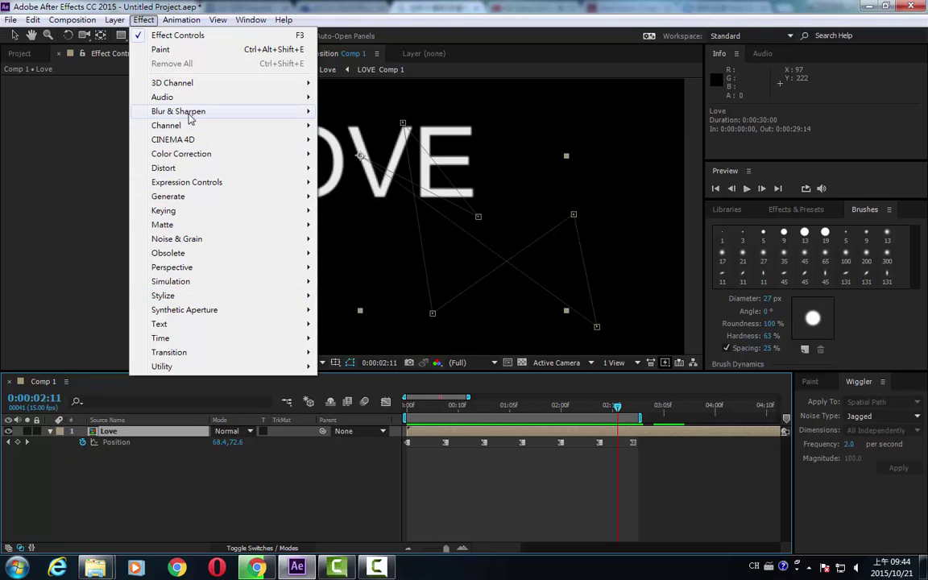
mouse_move(182, 111)
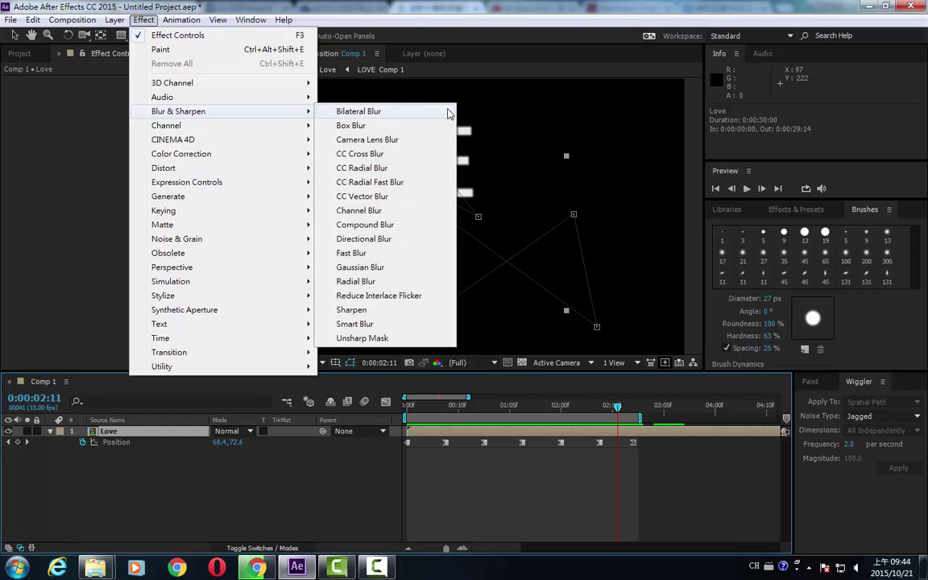
click(377, 273)
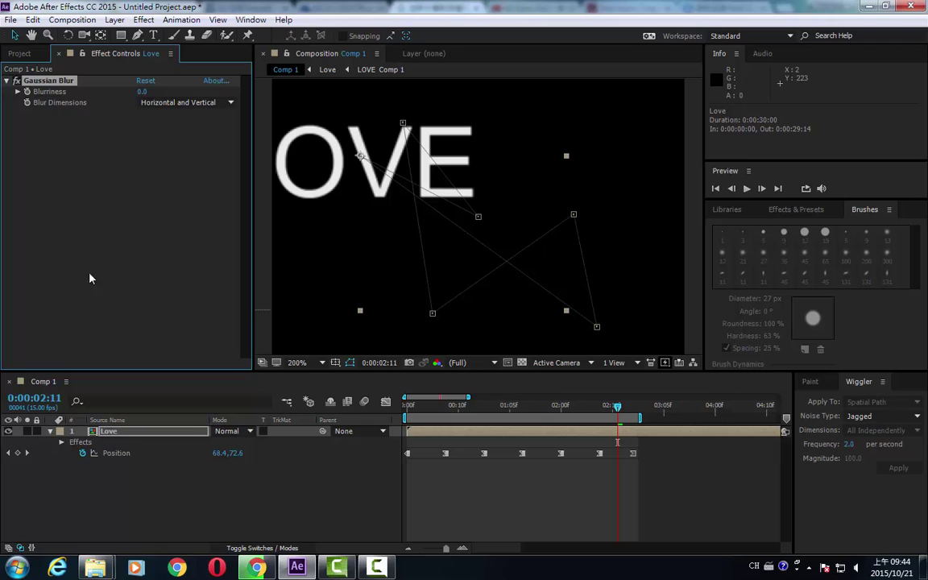
Enable keyframing for the Gaussian Blur's Blurriness at 0 and move that keyframe to the last Position keyframe at 0:00:02:14.
click(17, 91)
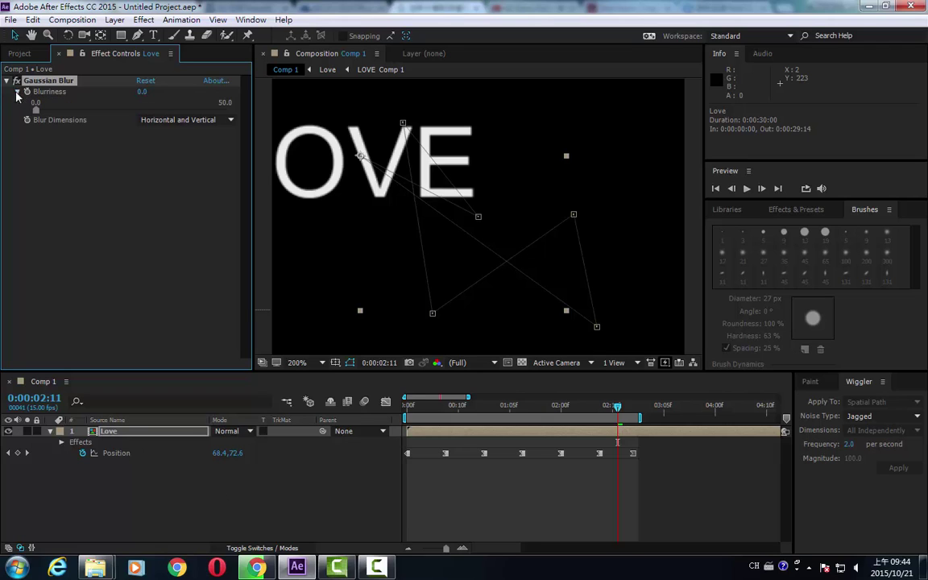
click(26, 91)
key(u)
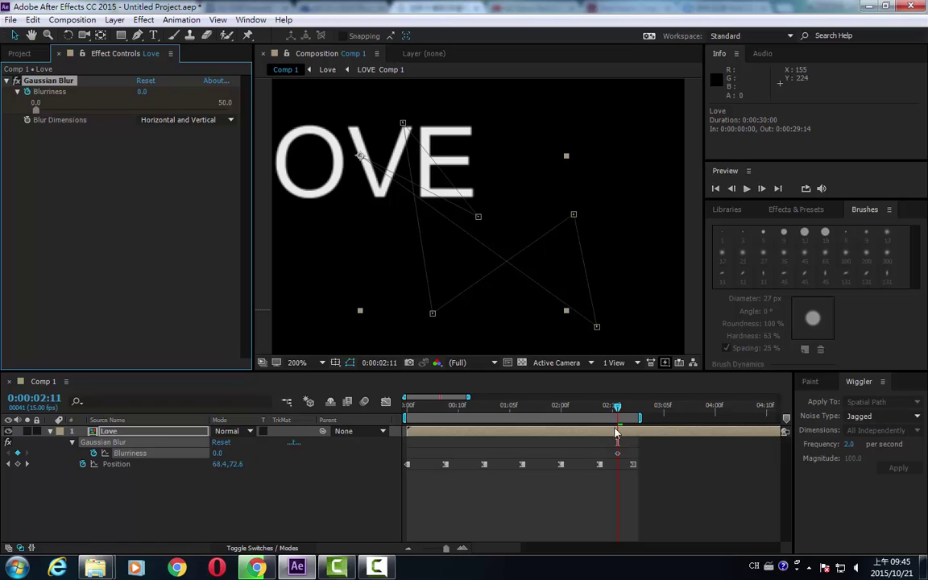
click(633, 462)
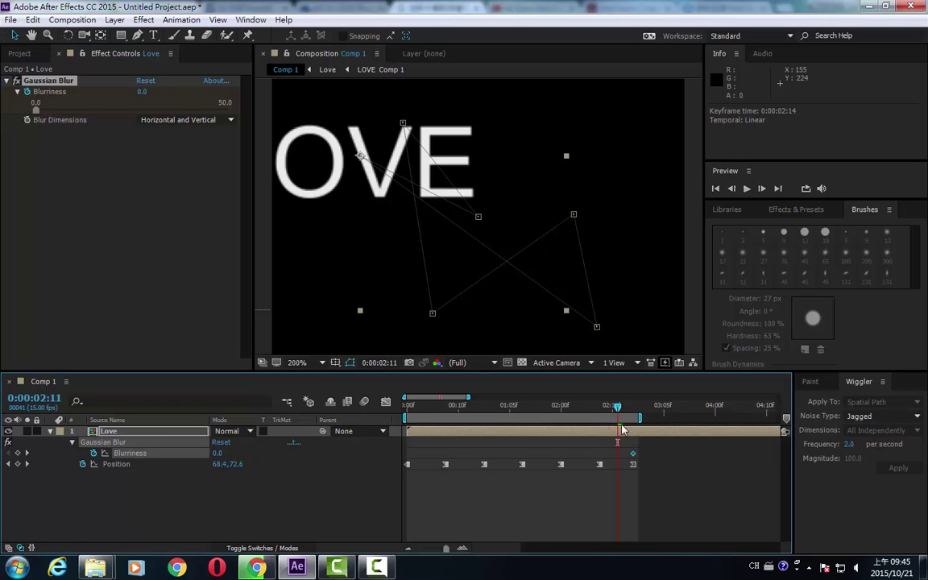
Add a Blurriness keyframe of 86 at 0:00:00:00 and scrub through the blur animation.
key(space)
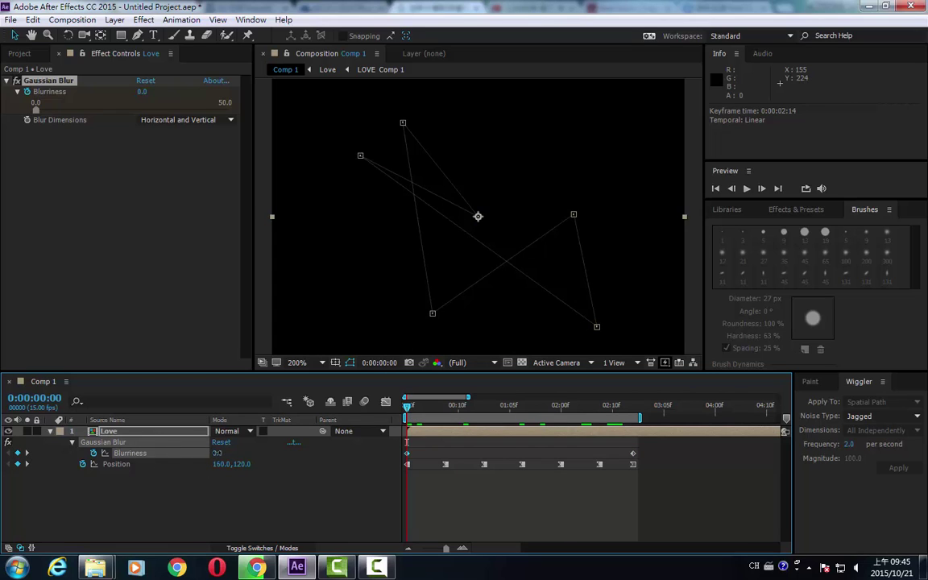
drag(216, 453, 586, 442)
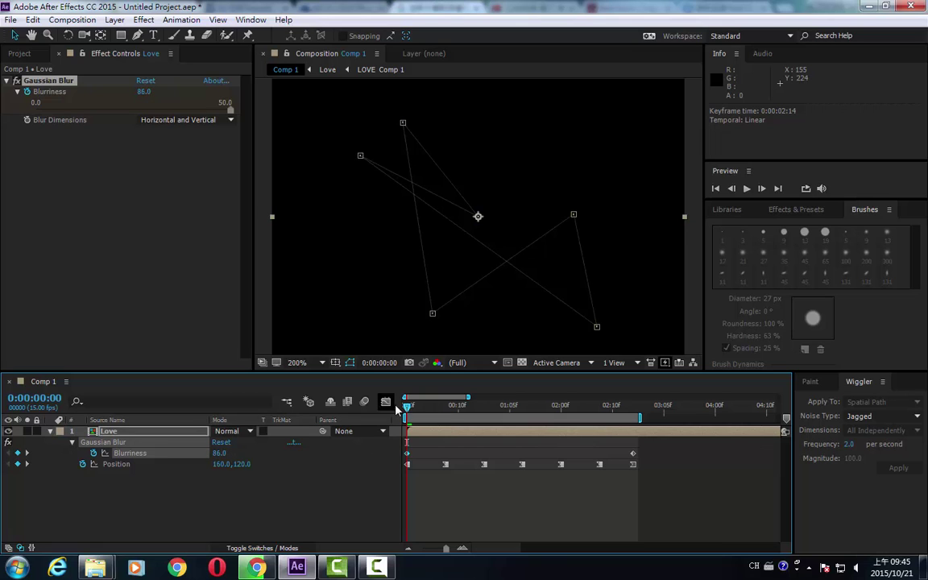
drag(408, 407, 500, 427)
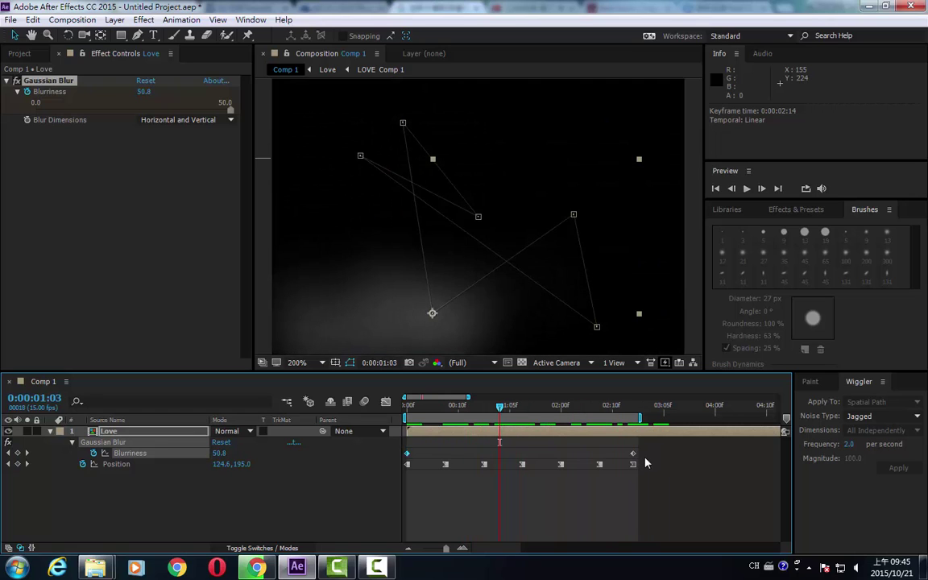
Try wiggling both Blurriness keyframes on the temporal graph at 2 per second with a magnitude of 39.
drag(649, 448, 397, 454)
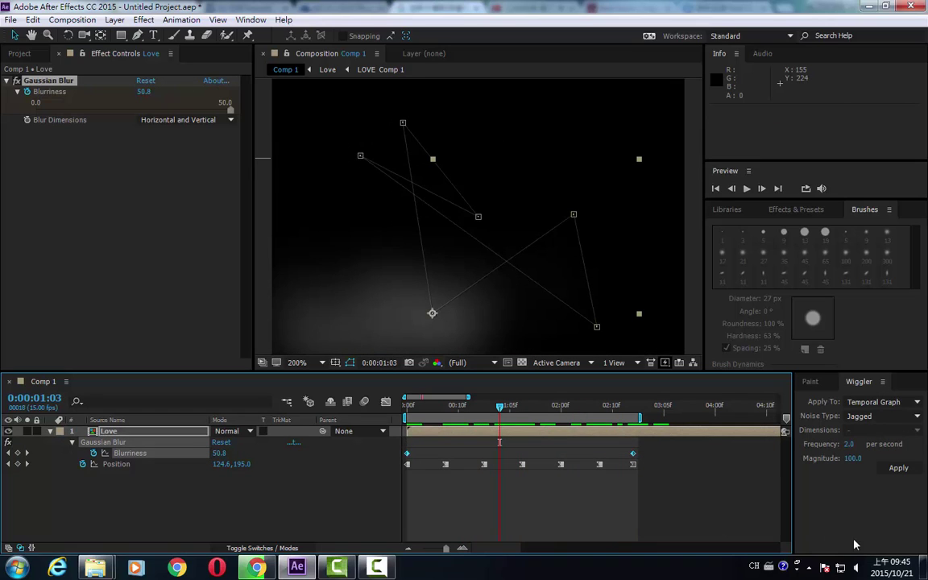
click(896, 402)
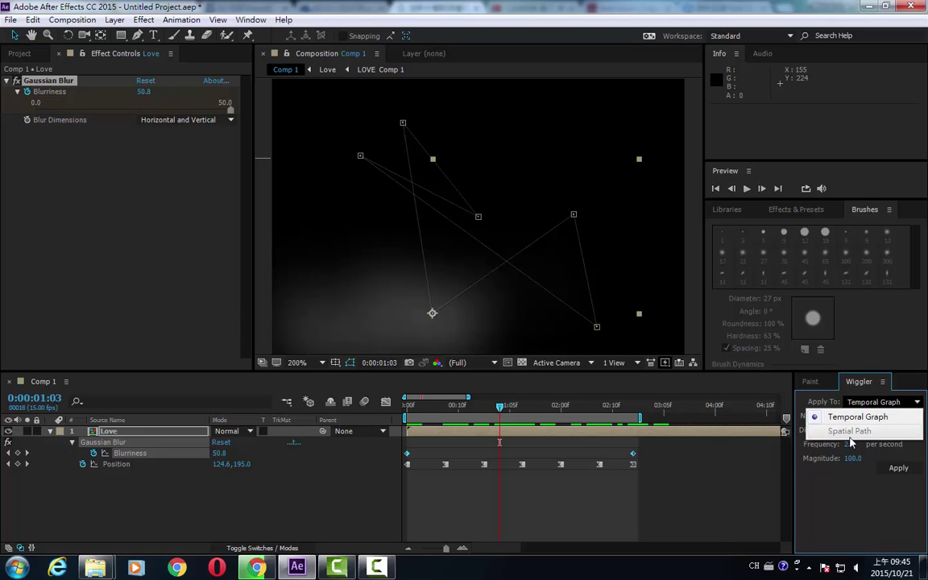
click(830, 417)
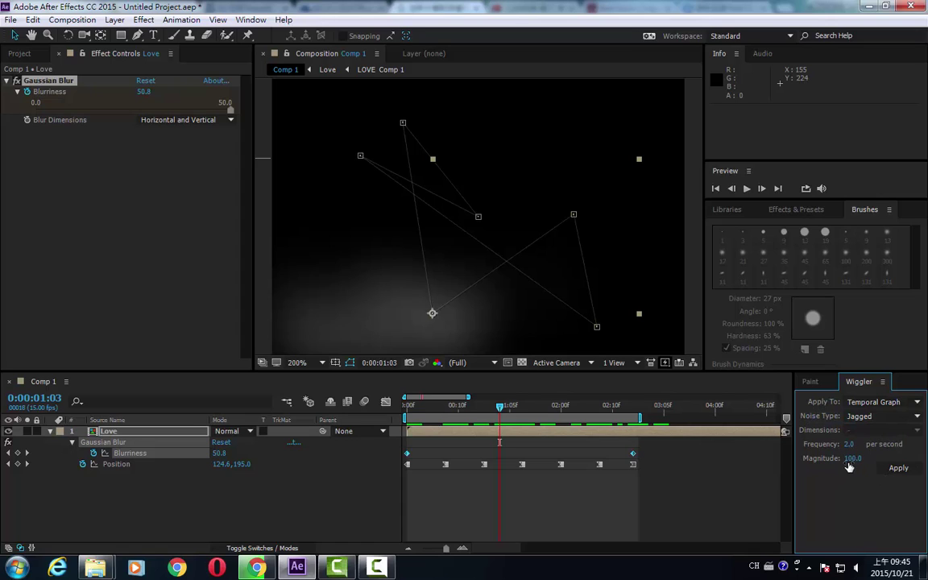
text(40.0)
click(897, 468)
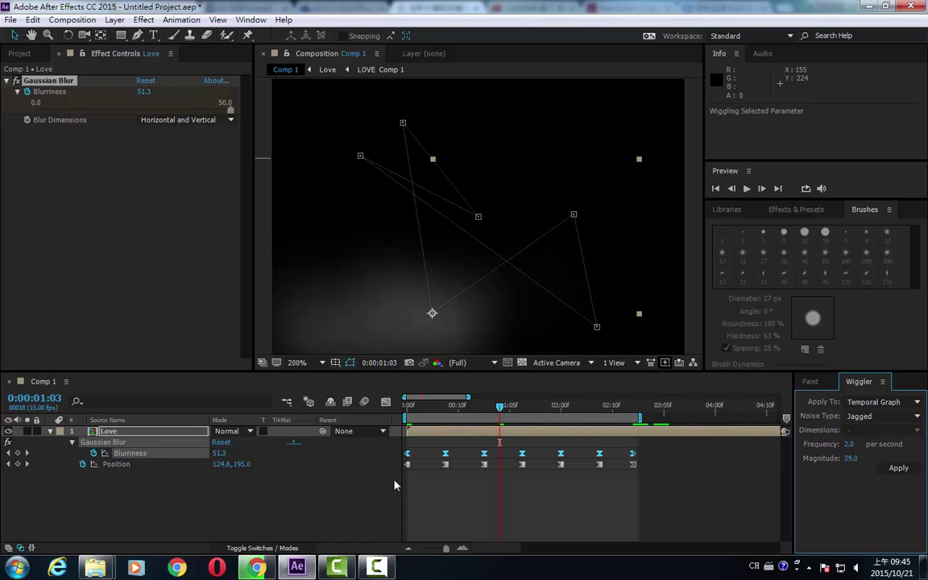
Inspect the Blurriness curve in the Graph Editor and undo the wiggle.
click(132, 431)
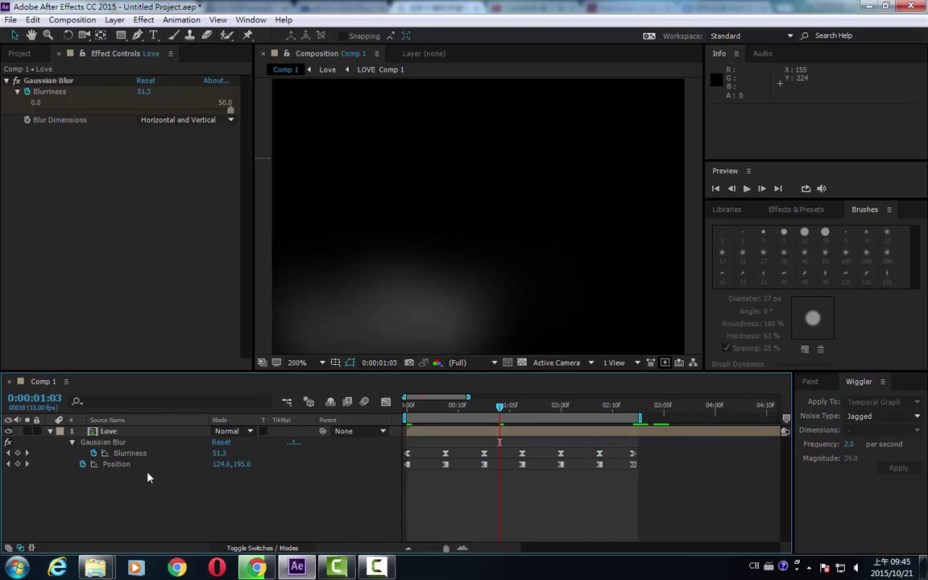
key(shift+F3)
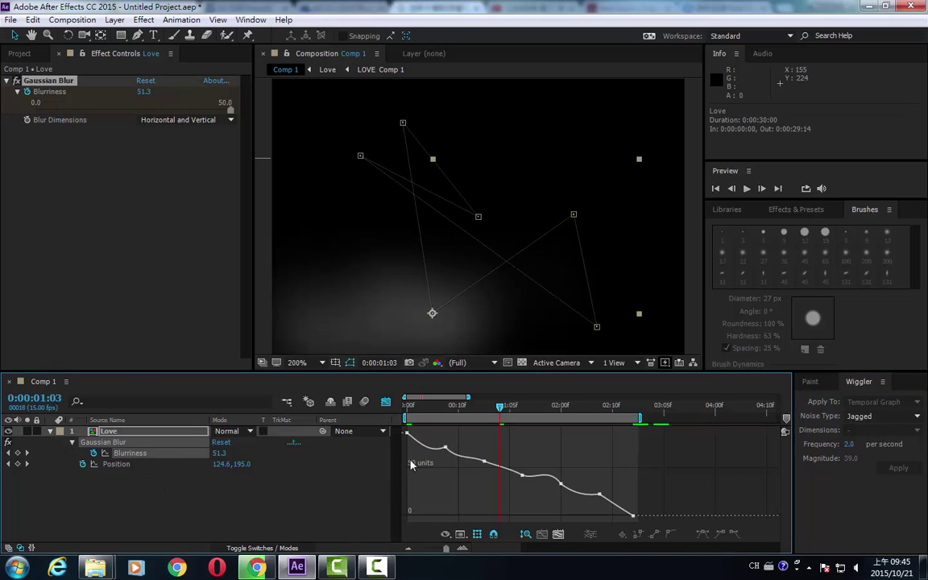
key(ctrl+z)
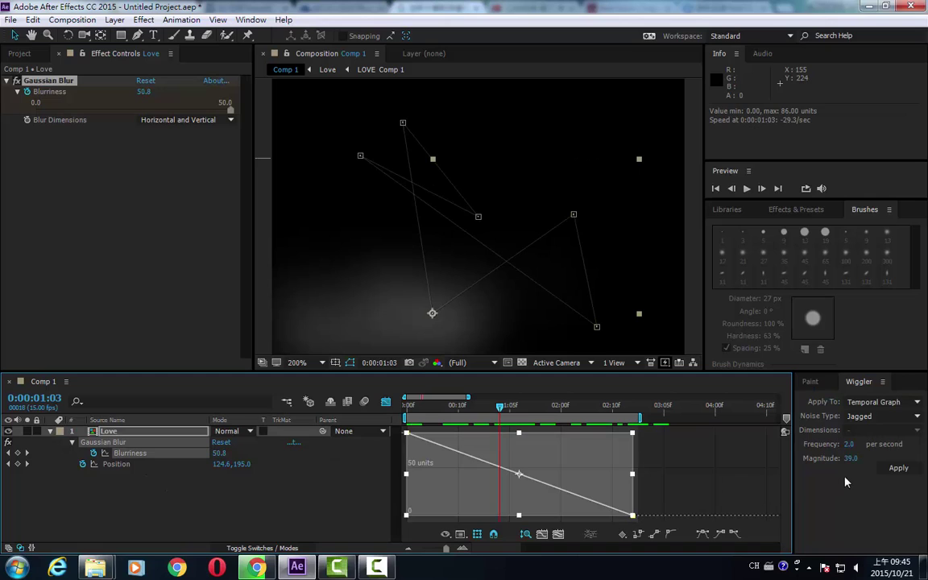
Set the Wiggler magnitude to 148 and apply it to the Blurriness keyframes at 2 per second.
click(851, 457)
text(125)
key(Return)
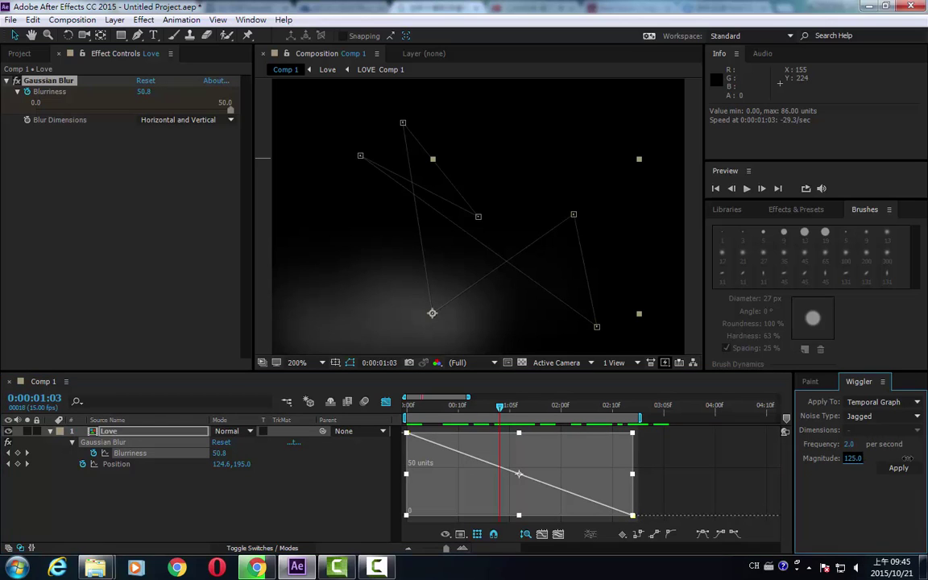
click(851, 445)
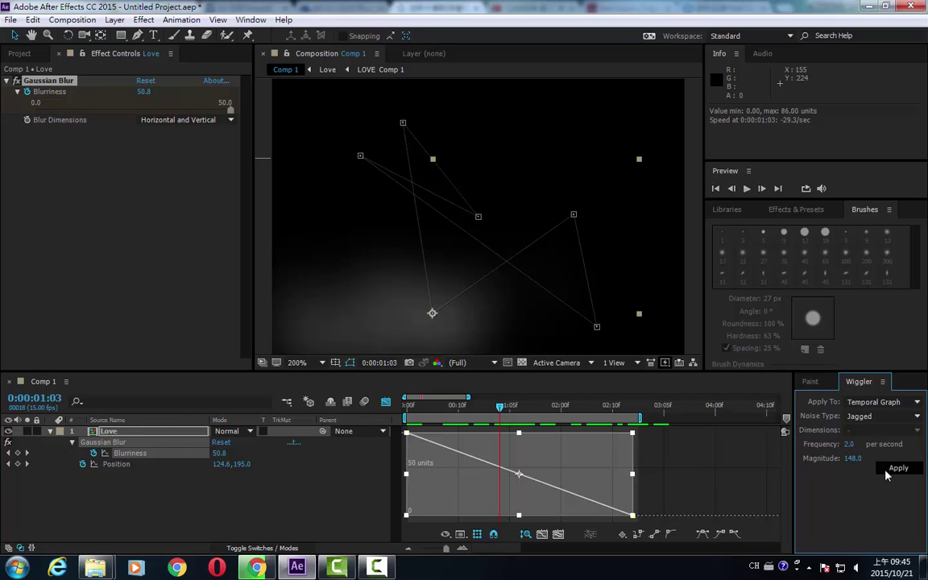
click(896, 469)
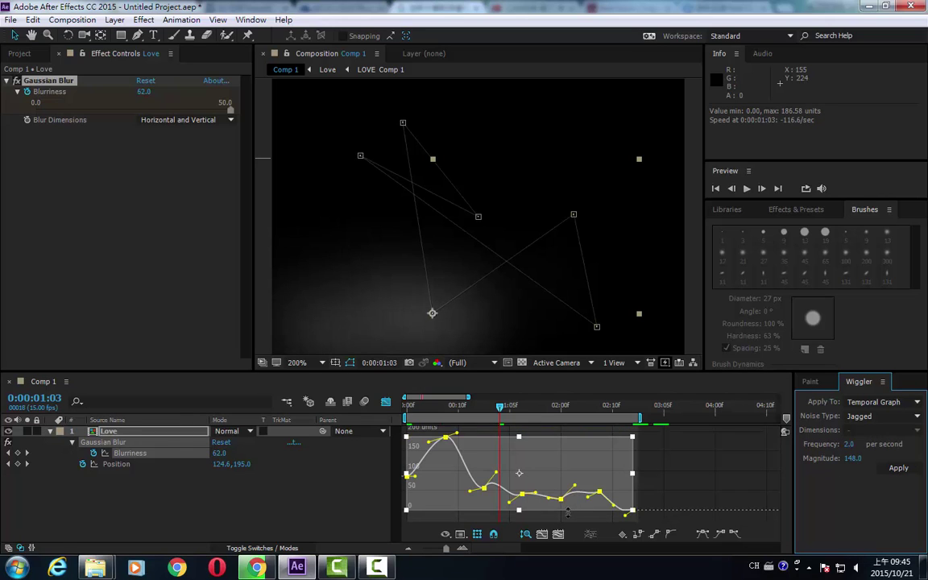
Reshape the Blurriness curve by lowering the third keyframe to 0 and raising the fourth to about 150, and preview it through 0:00:03:00.
click(544, 520)
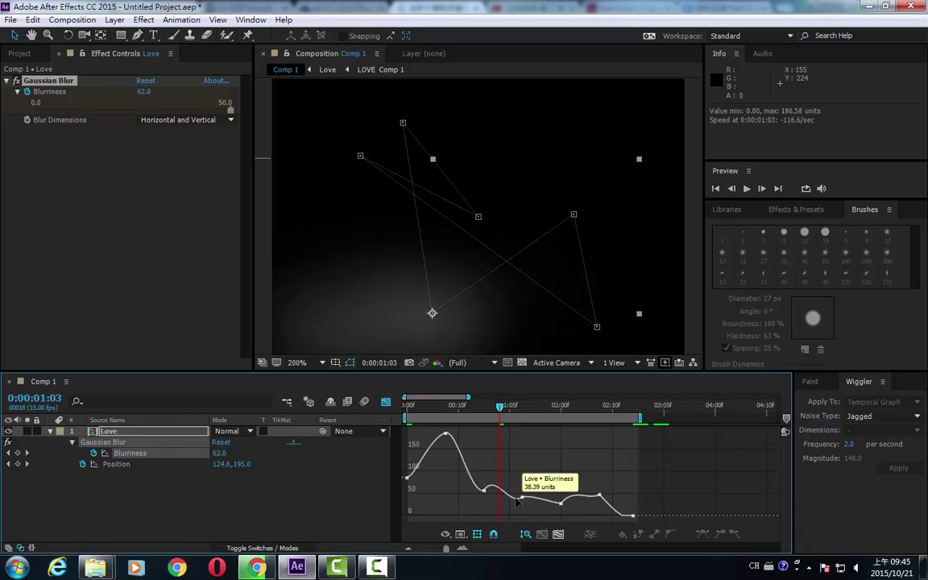
drag(483, 489, 525, 447)
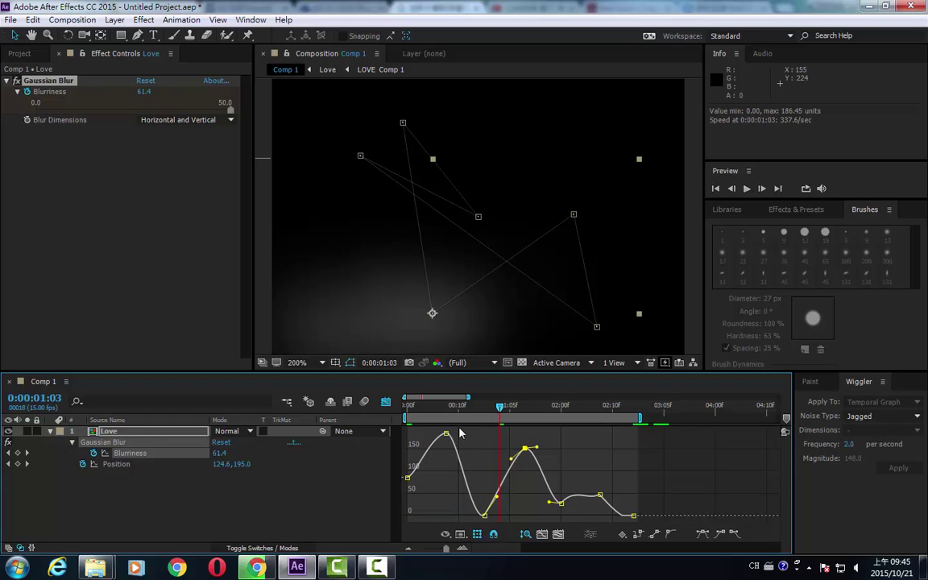
key(space)
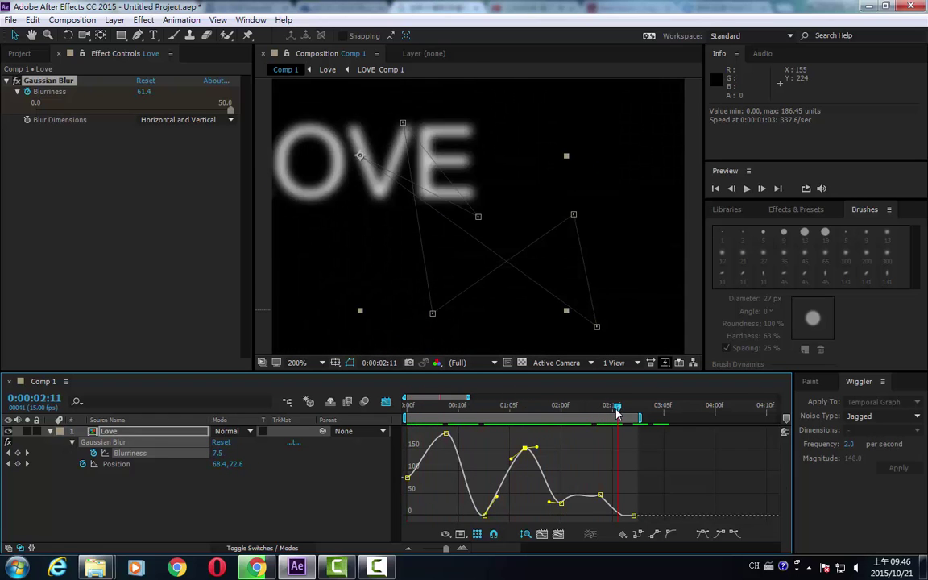
drag(617, 412, 636, 412)
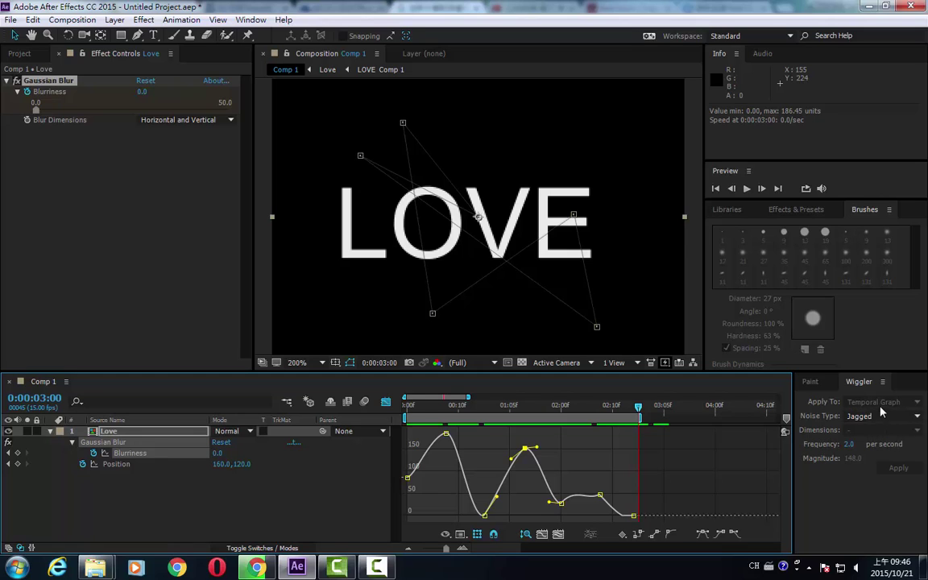
Return to the keyframe view, select the Position keyframes and examine the Wiggler's Apply To, Noise Type and Dimensions options.
click(115, 464)
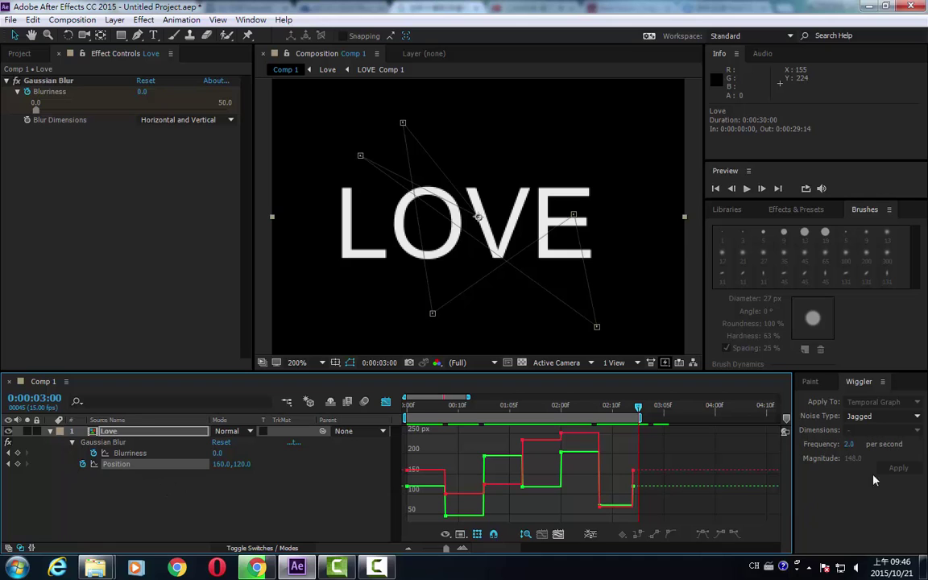
key(shift+F3)
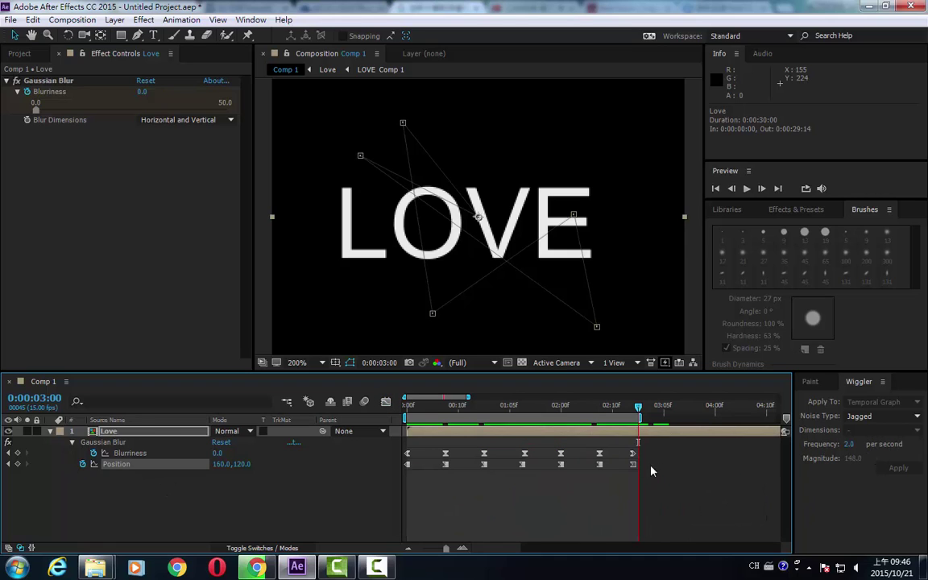
click(115, 464)
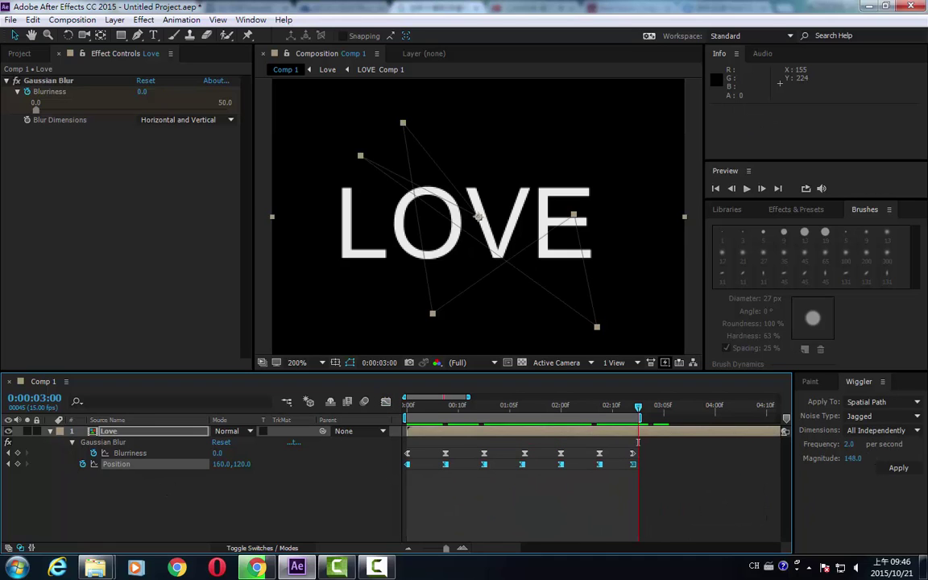
click(915, 402)
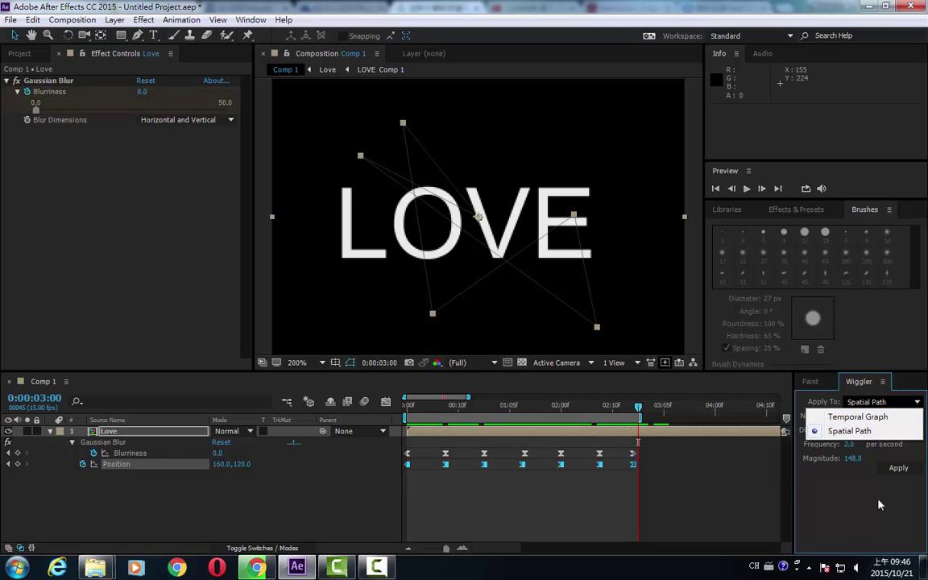
click(855, 429)
click(859, 419)
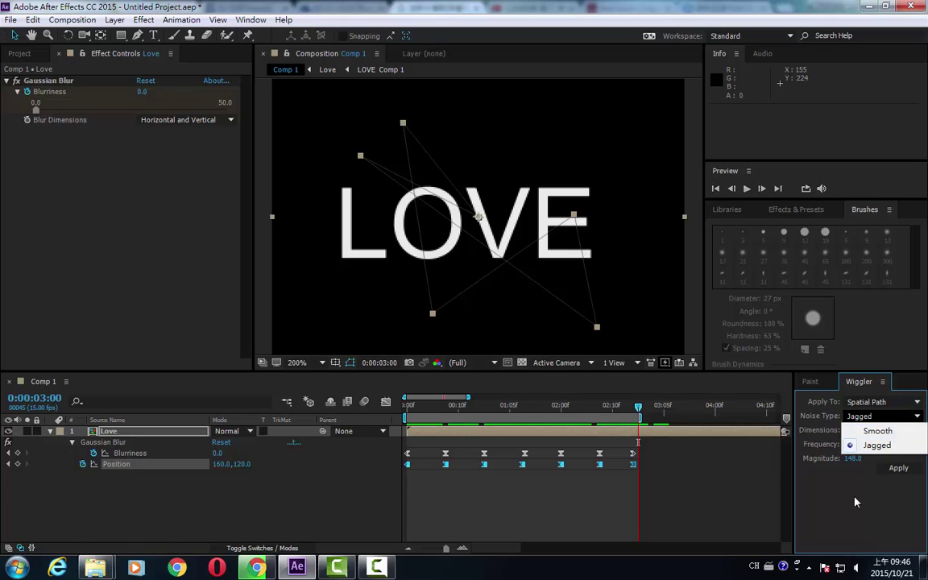
click(882, 445)
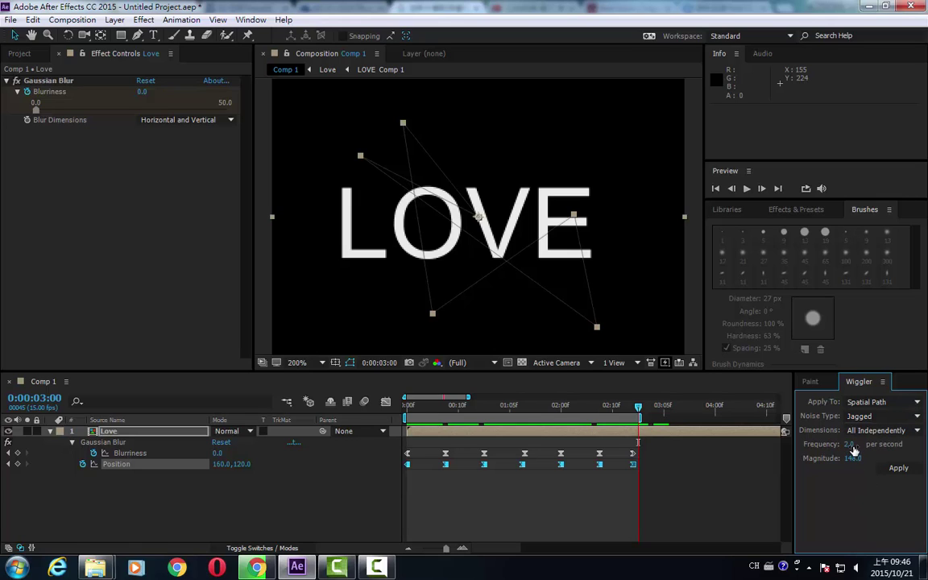
click(880, 431)
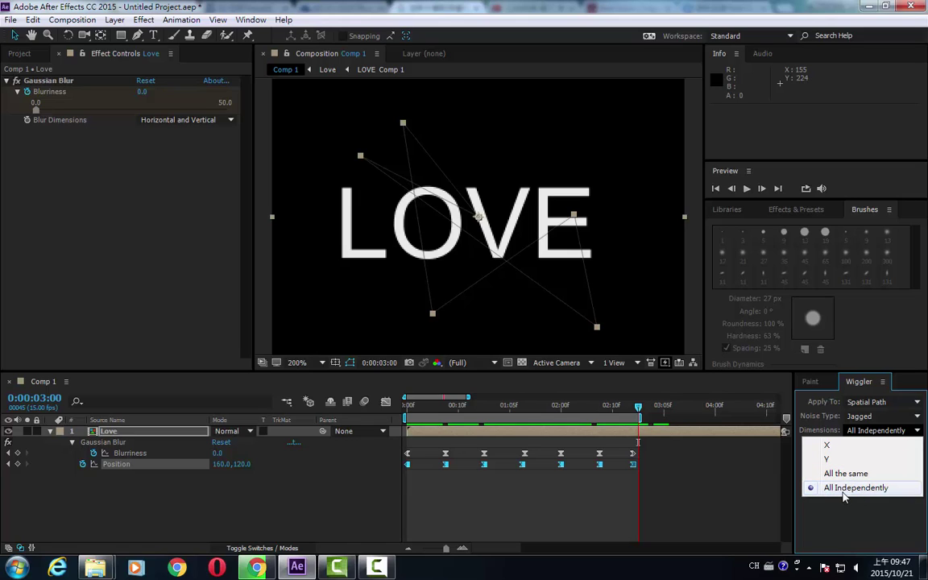
click(681, 510)
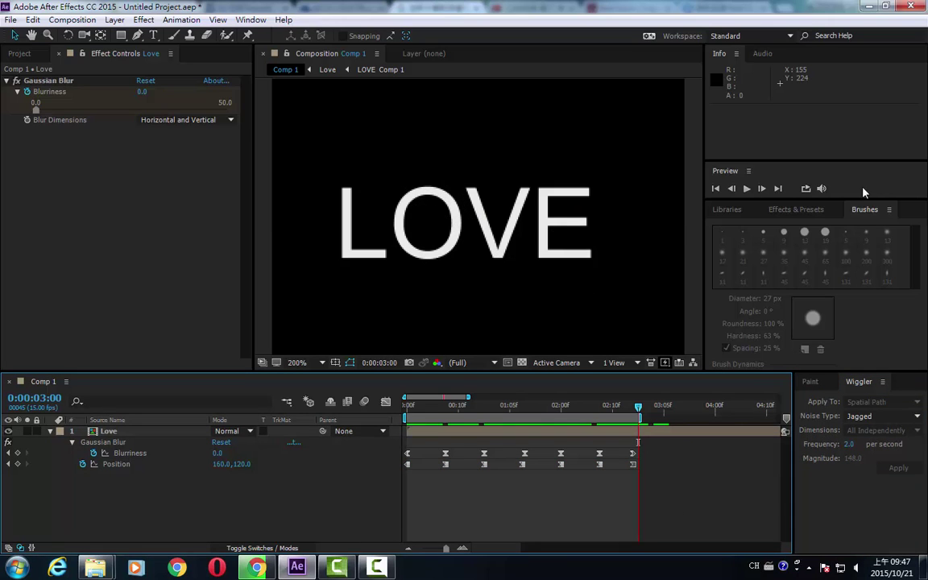
Preview the wiggled and blurred LOVE animation from the start.
click(748, 188)
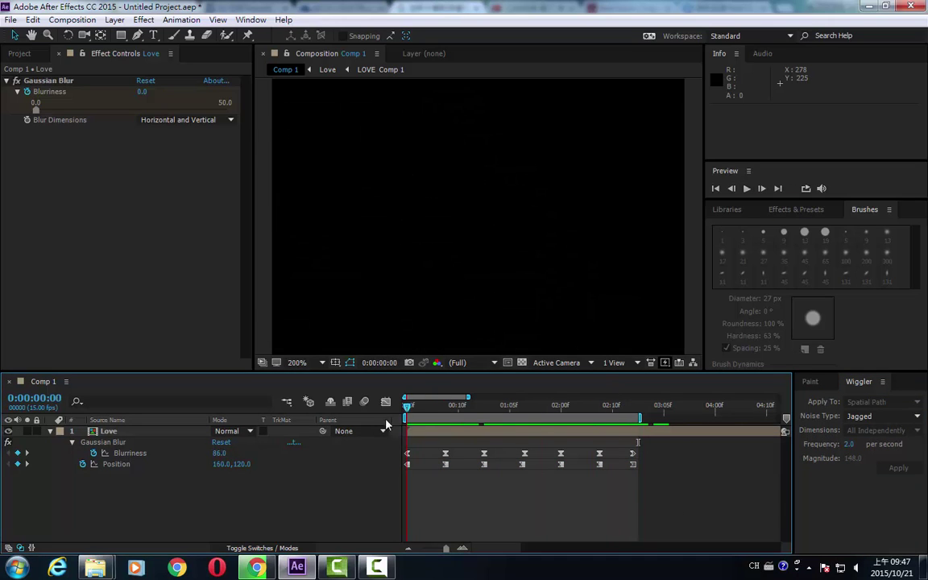
click(596, 420)
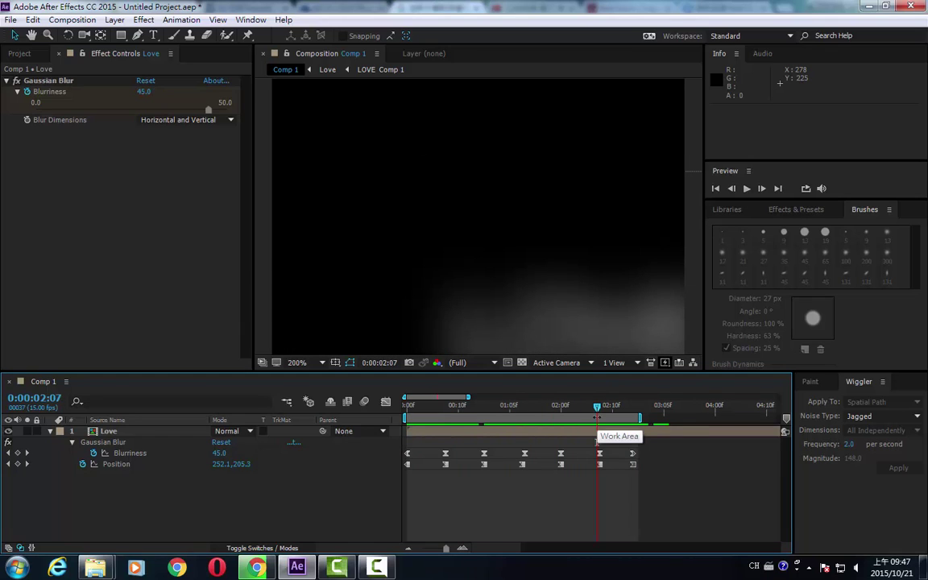